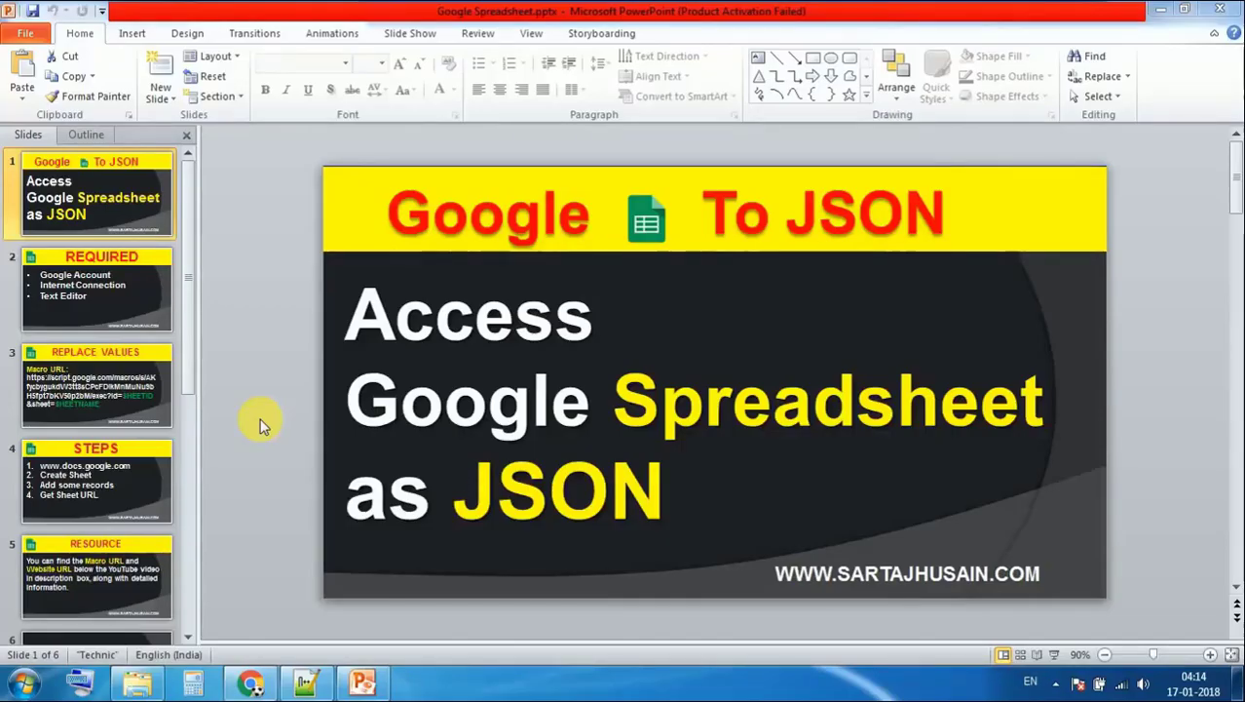
Scroll down the slide thumbnails to slide 4, 'STEPS'
scroll(470, 474, down, 1)
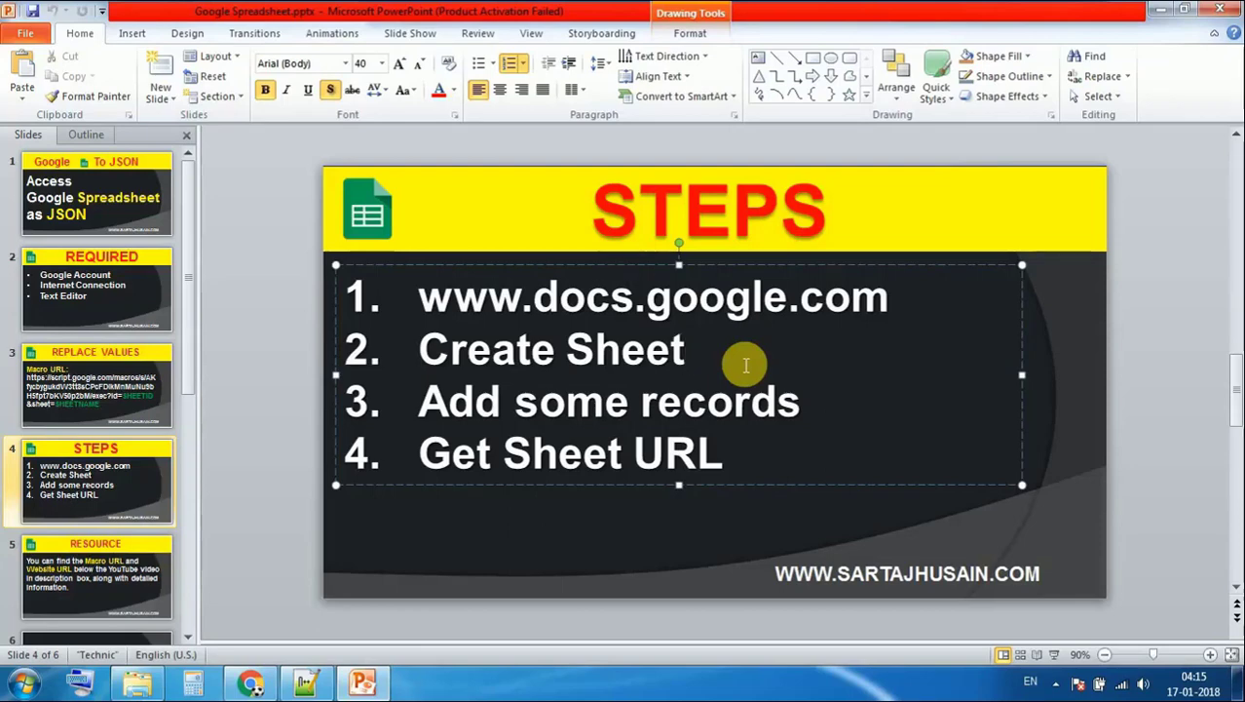
scroll(526, 385, up, 1)
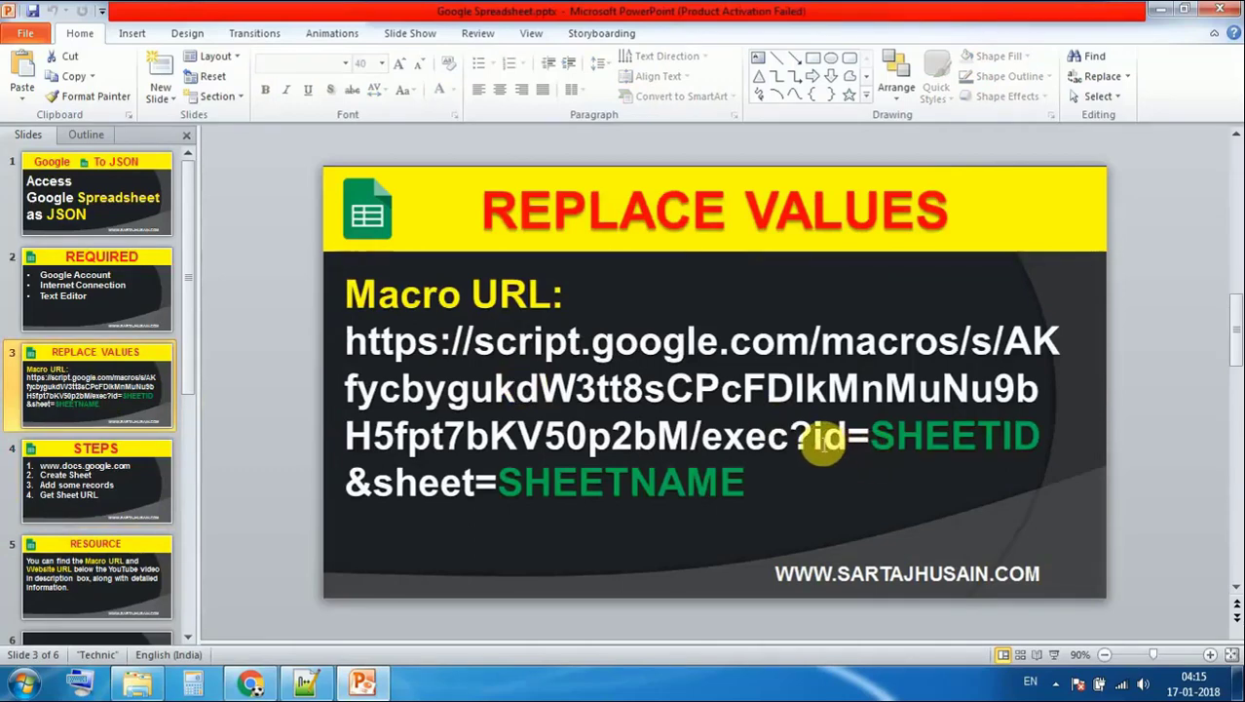
click(817, 438)
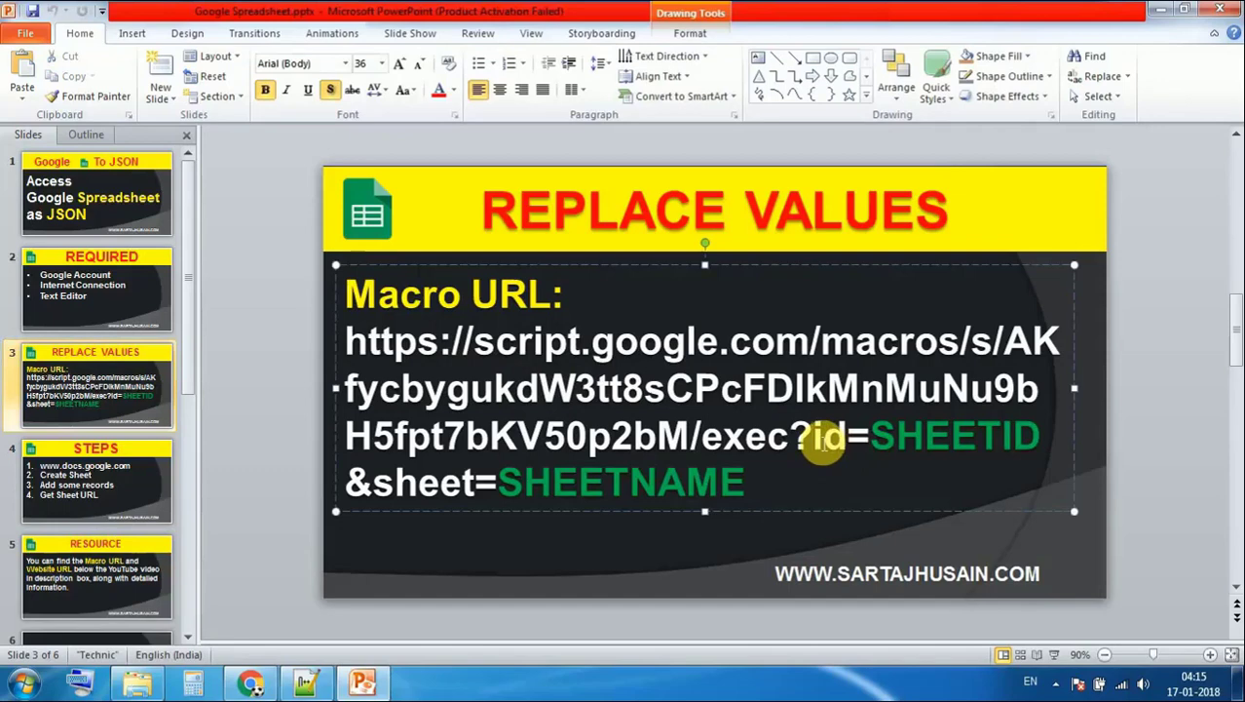
drag(815, 440, 845, 446)
drag(372, 485, 479, 501)
drag(817, 441, 840, 444)
click(429, 483)
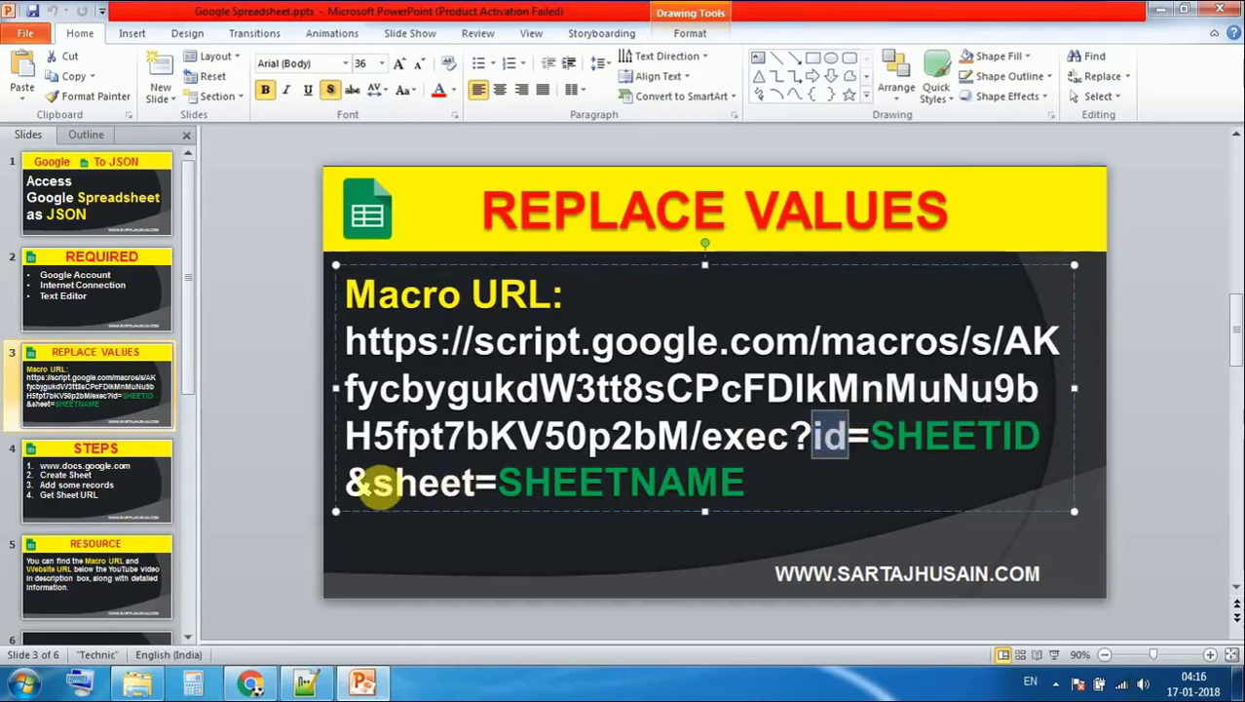
drag(374, 483, 695, 479)
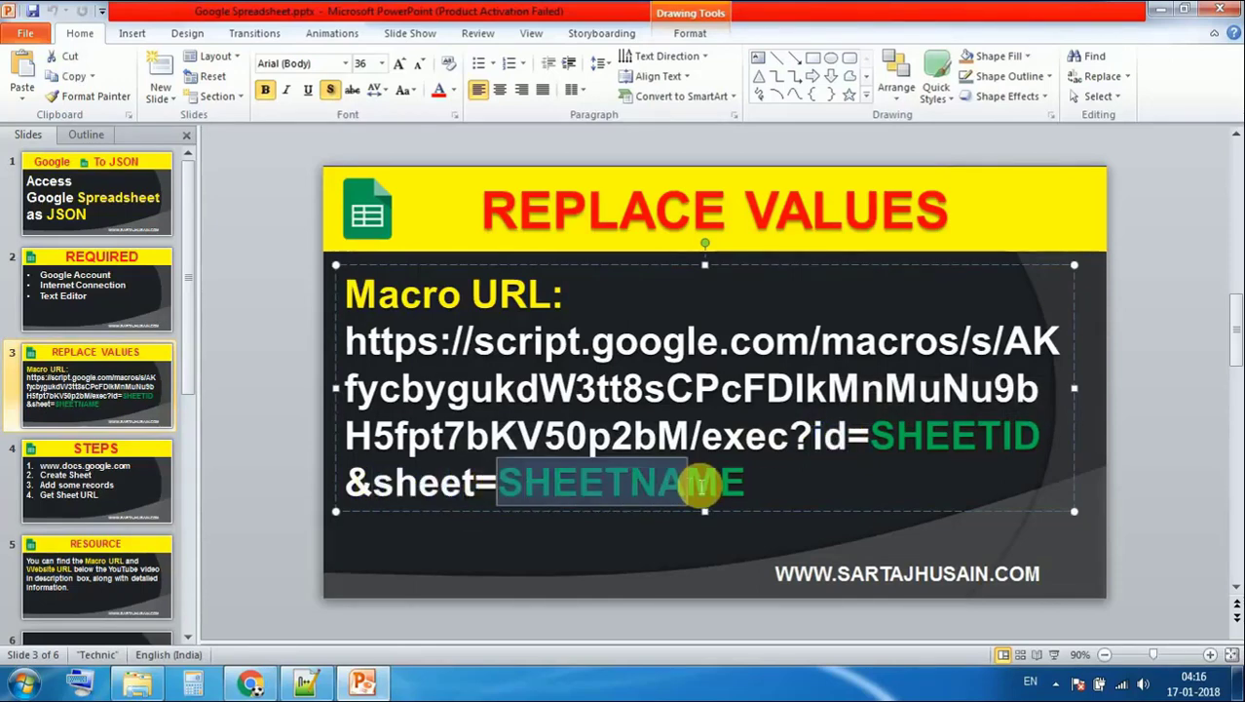
triple_click(638, 429)
drag(638, 429, 759, 466)
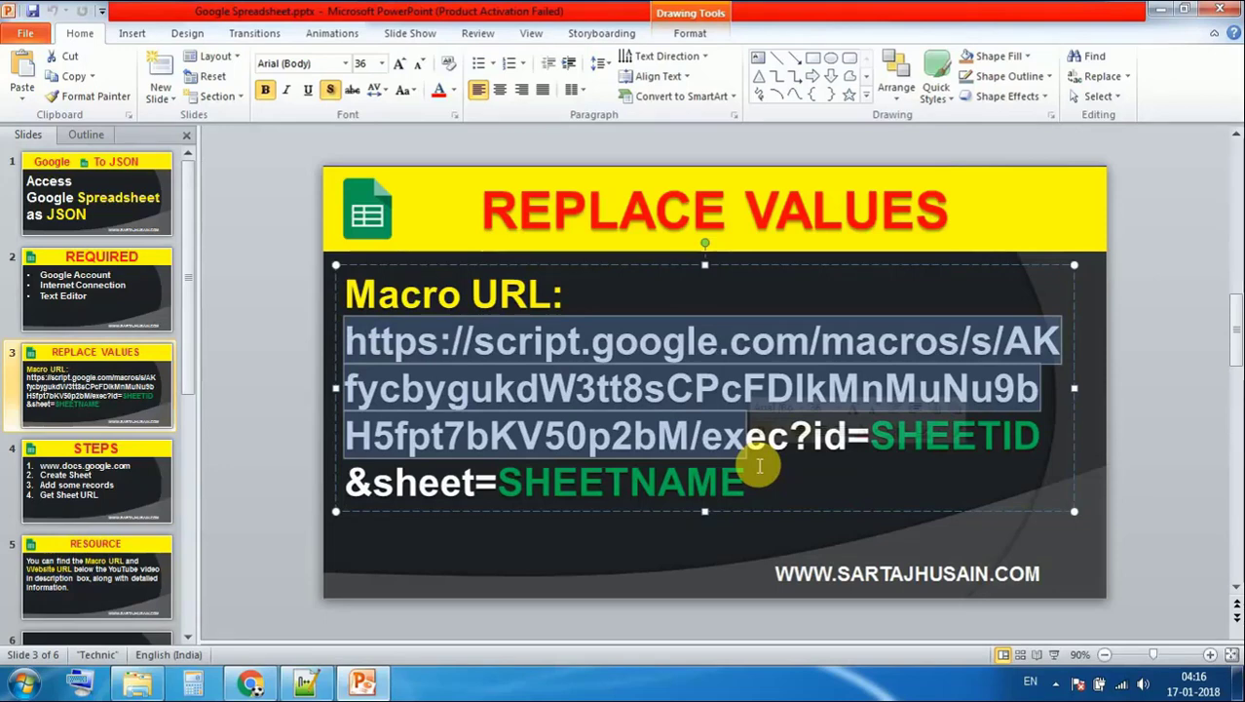
click(766, 485)
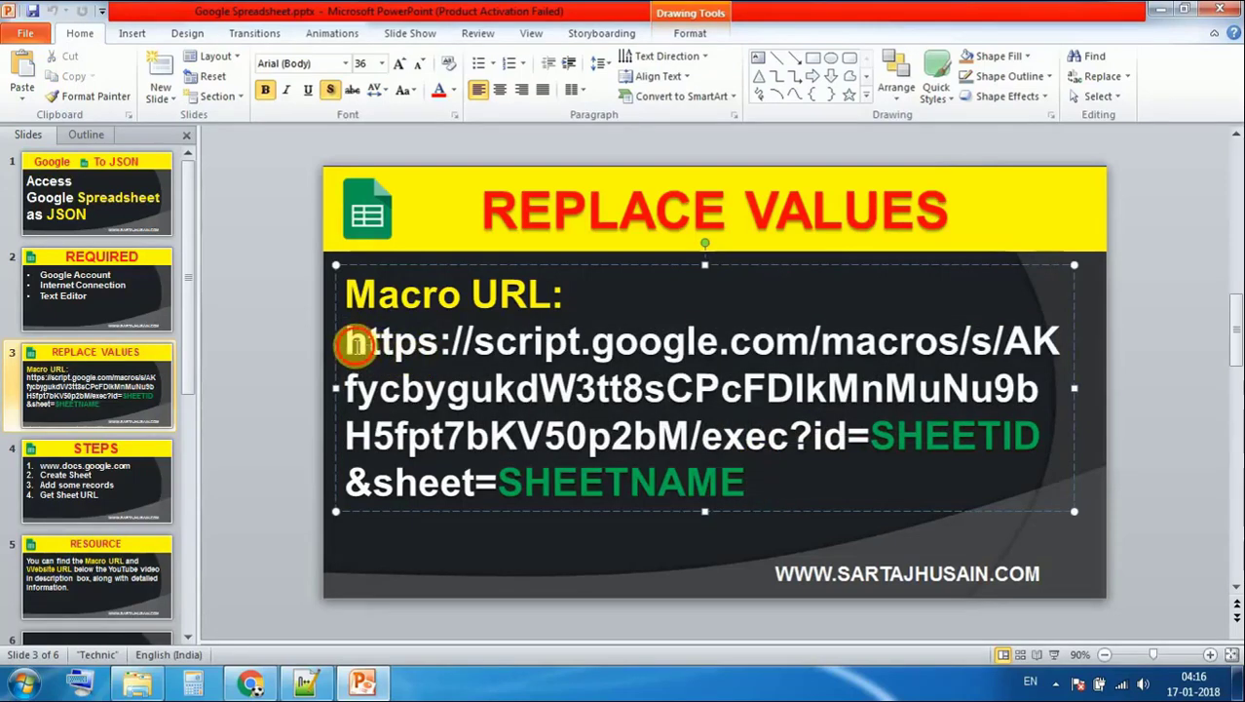
drag(353, 343, 746, 480)
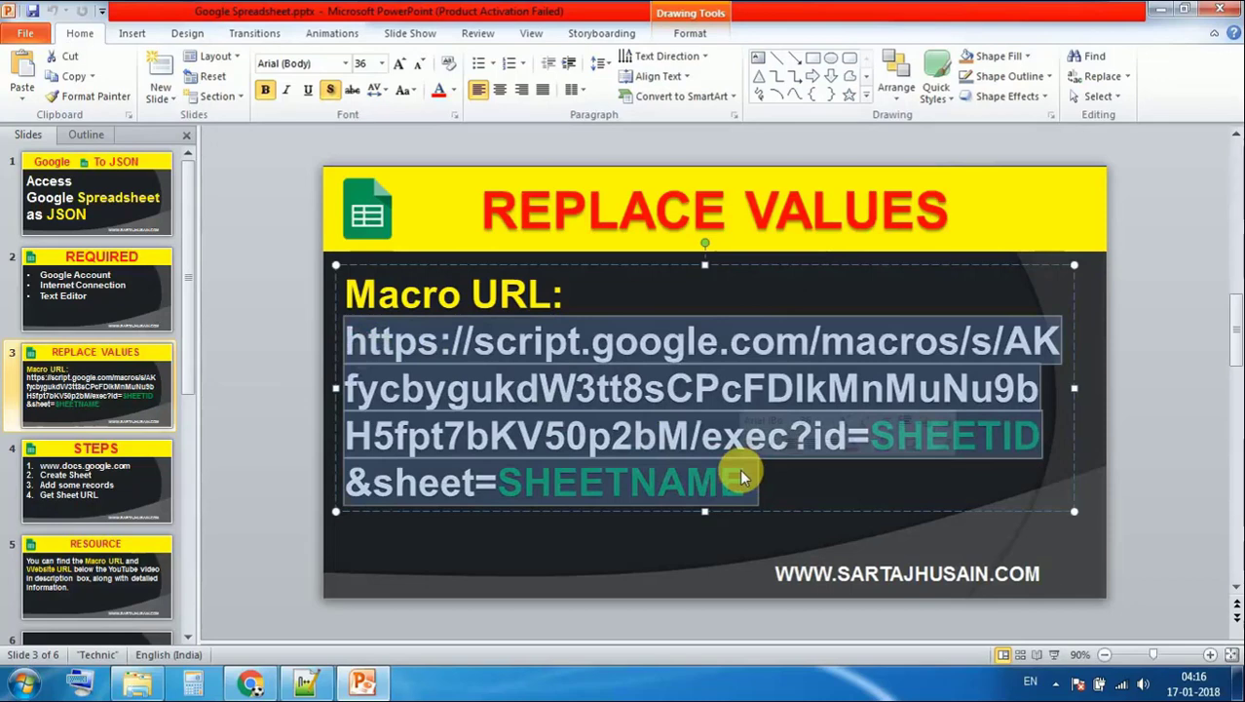
click(745, 477)
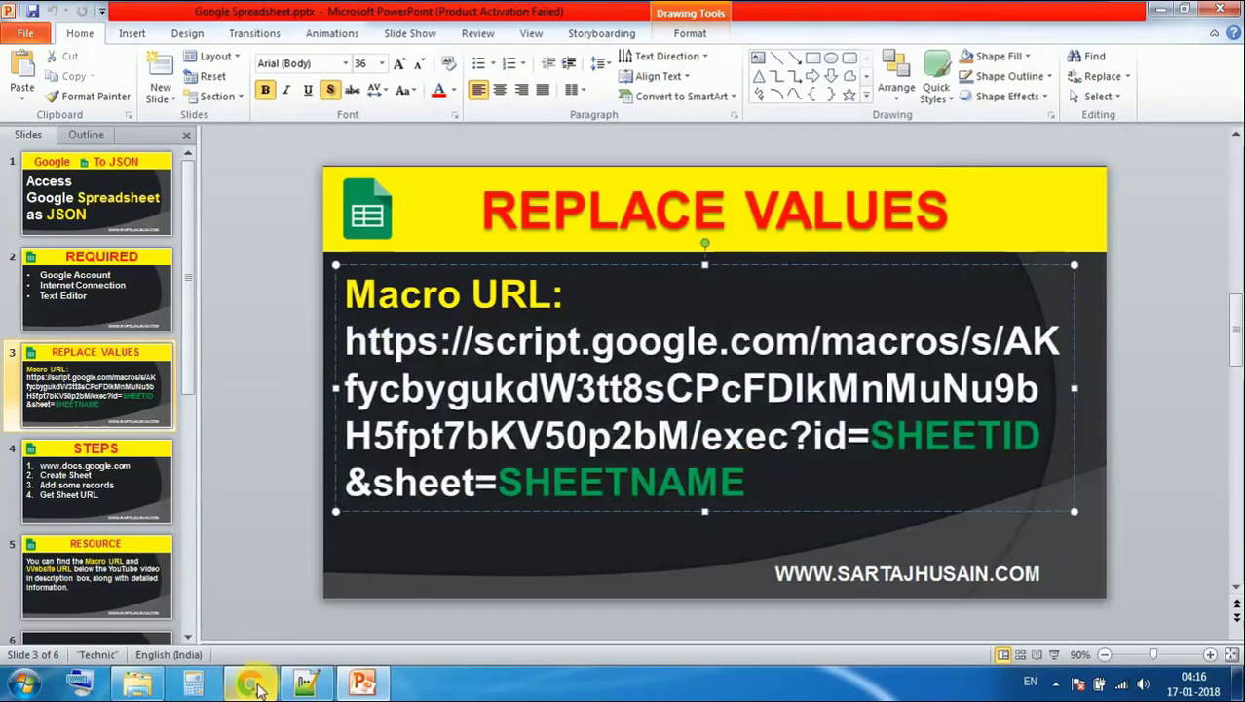
mouse_move(255, 687)
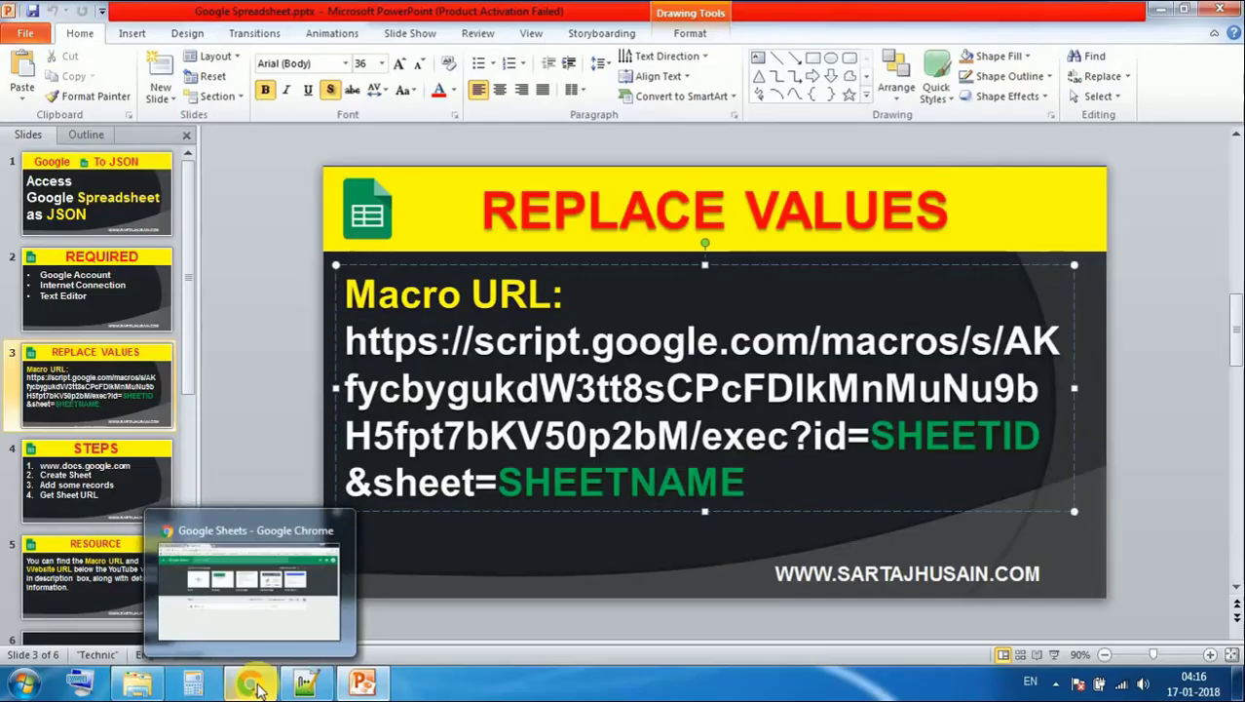
In Chrome, go from the /document/u/0/ home to Sheets and create a Blank spreadsheet
click(255, 687)
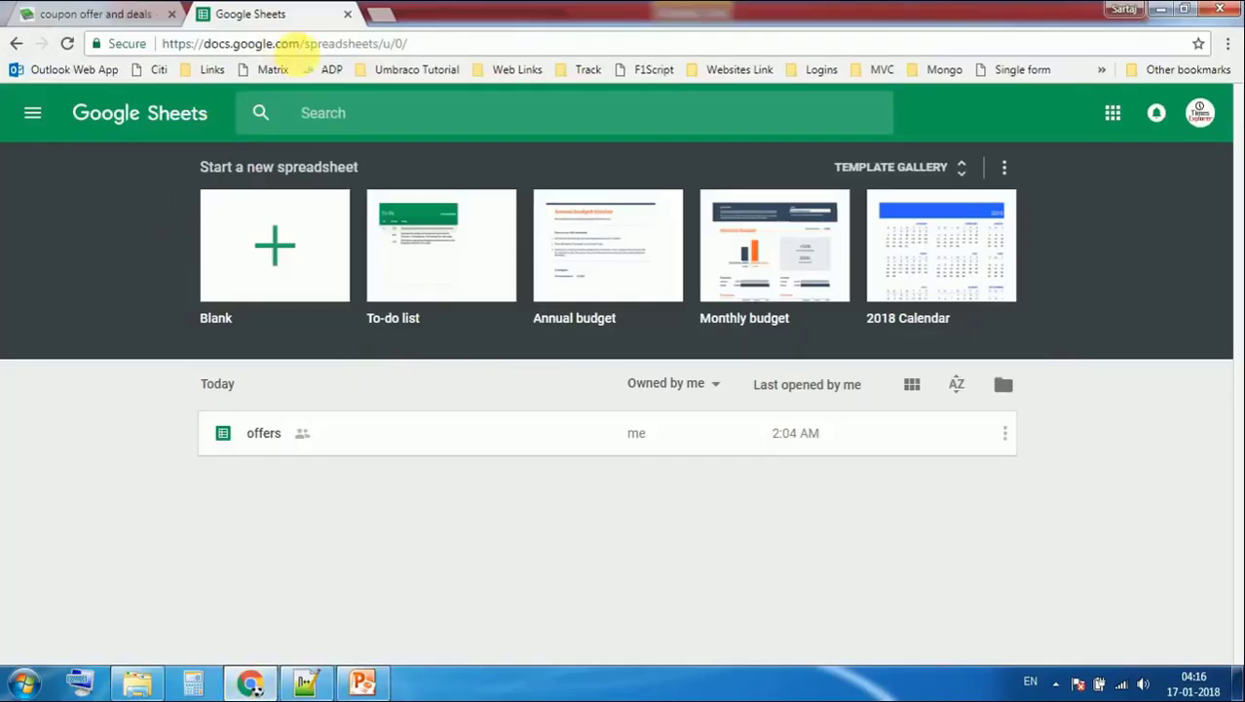
drag(301, 43, 478, 43)
text(/document/u/0/)
key(Return)
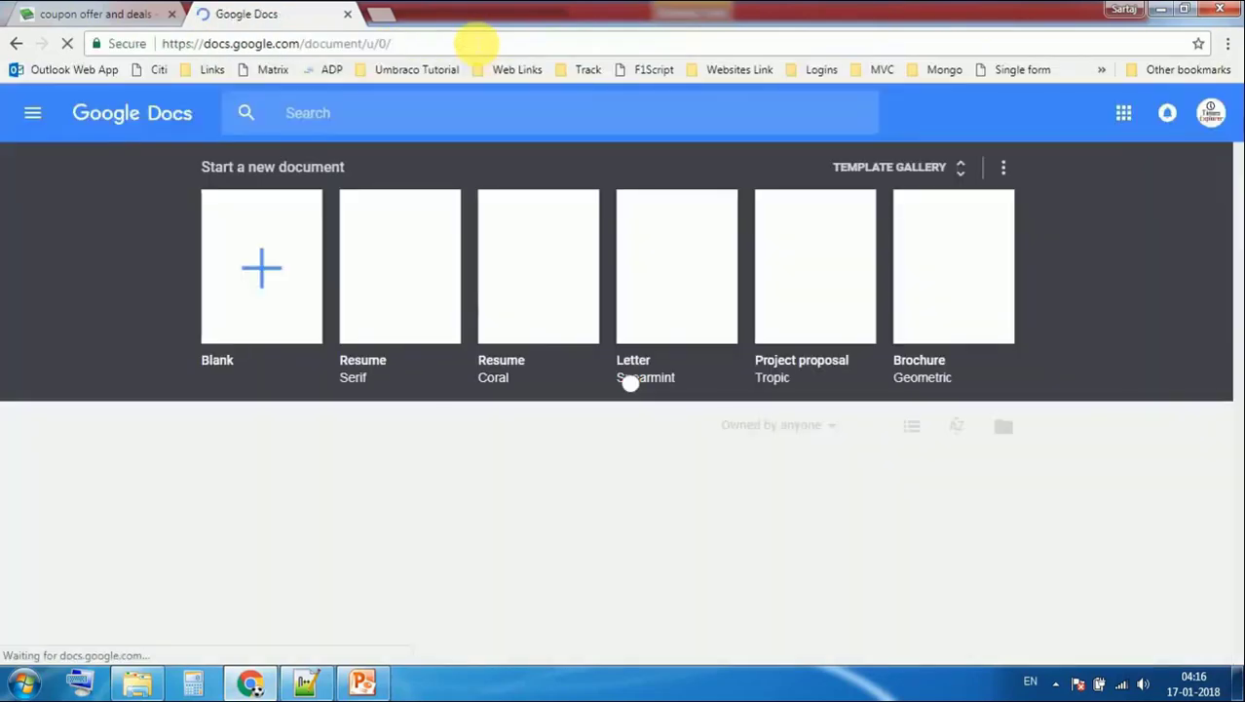
click(36, 113)
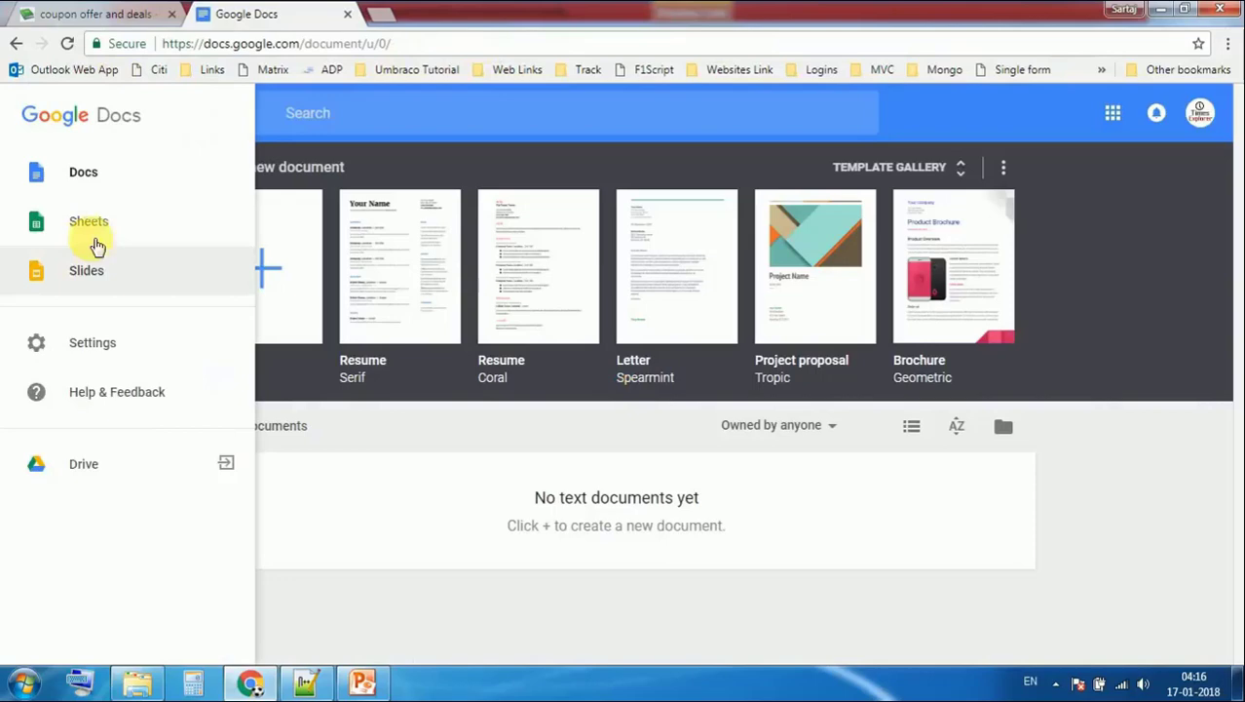
click(95, 242)
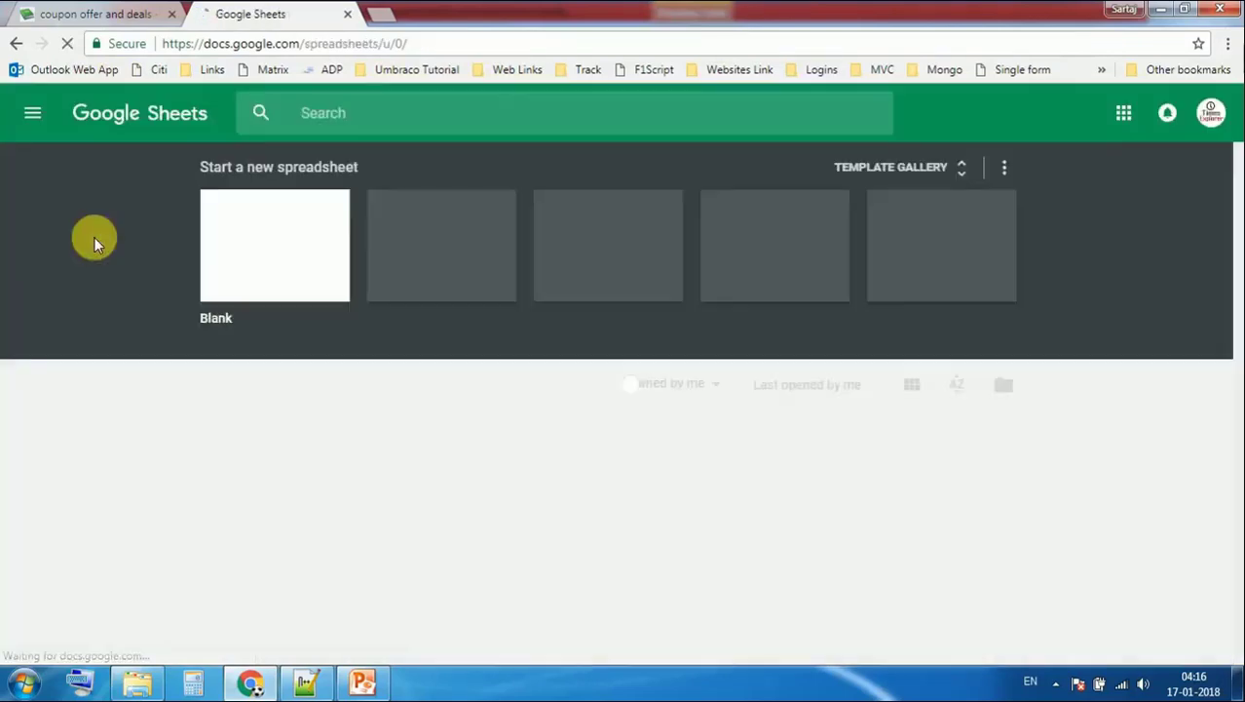
click(268, 271)
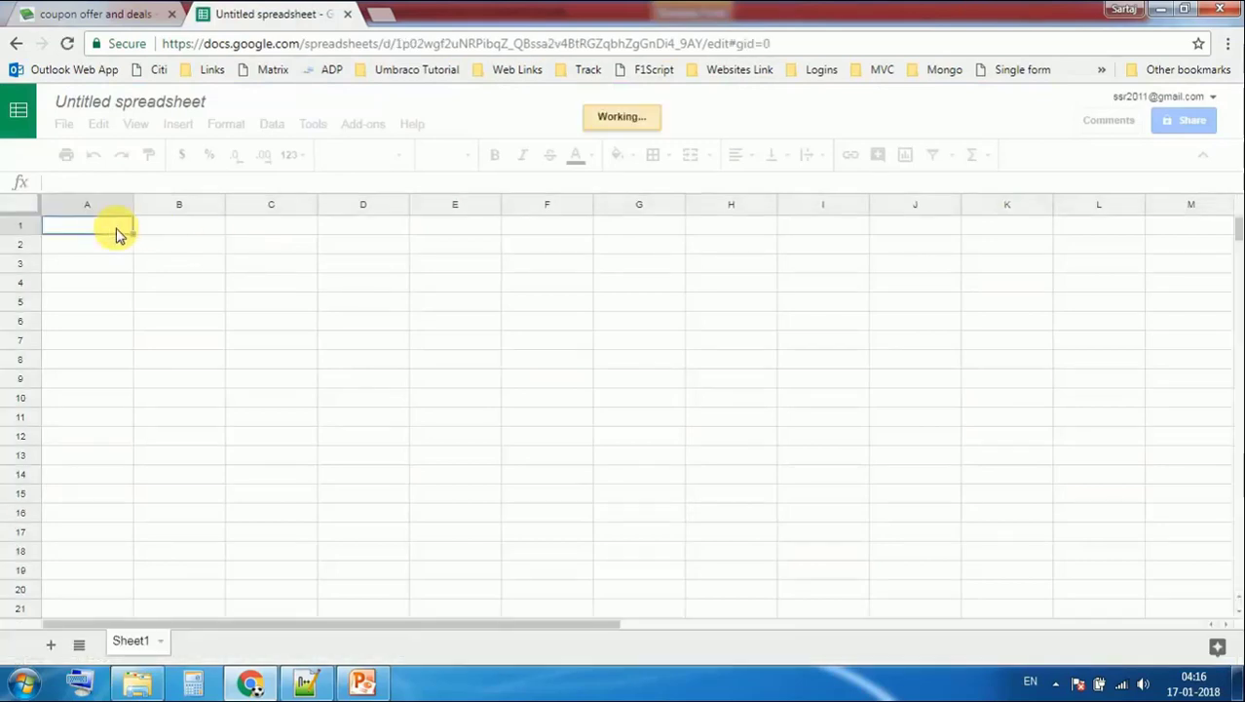
Enter the headers id, name and price in A1:C1
text(id)
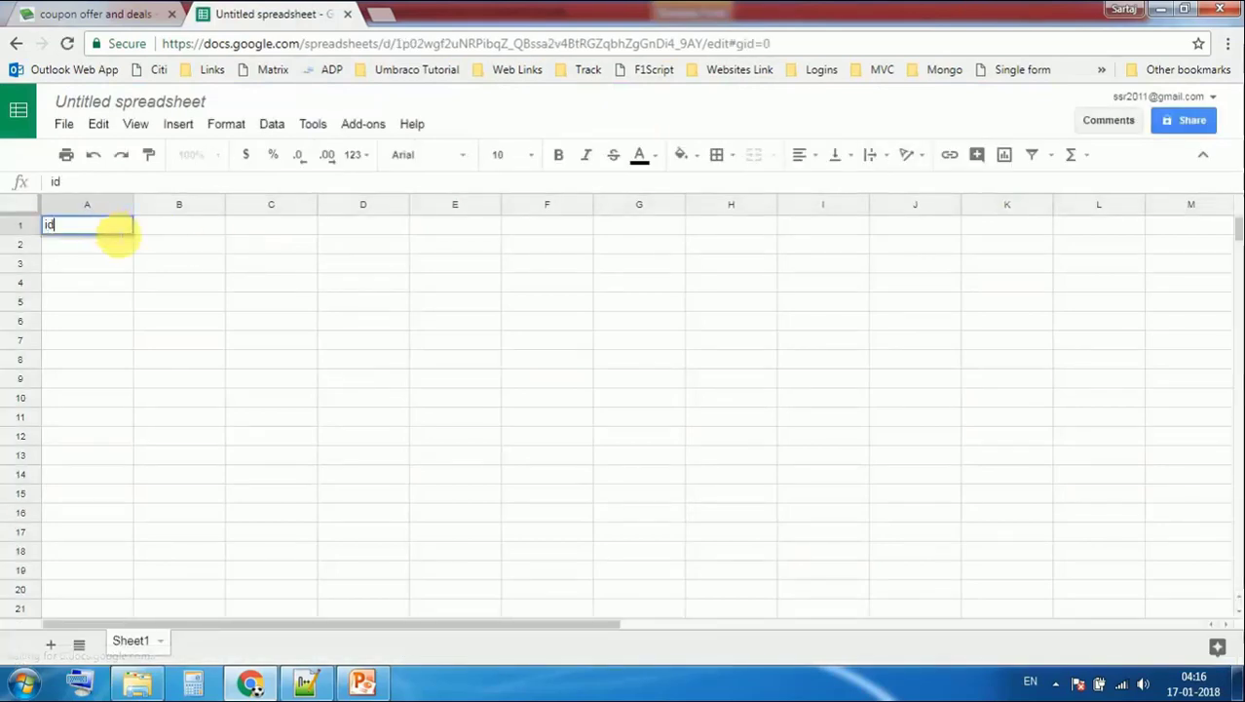
click(177, 236)
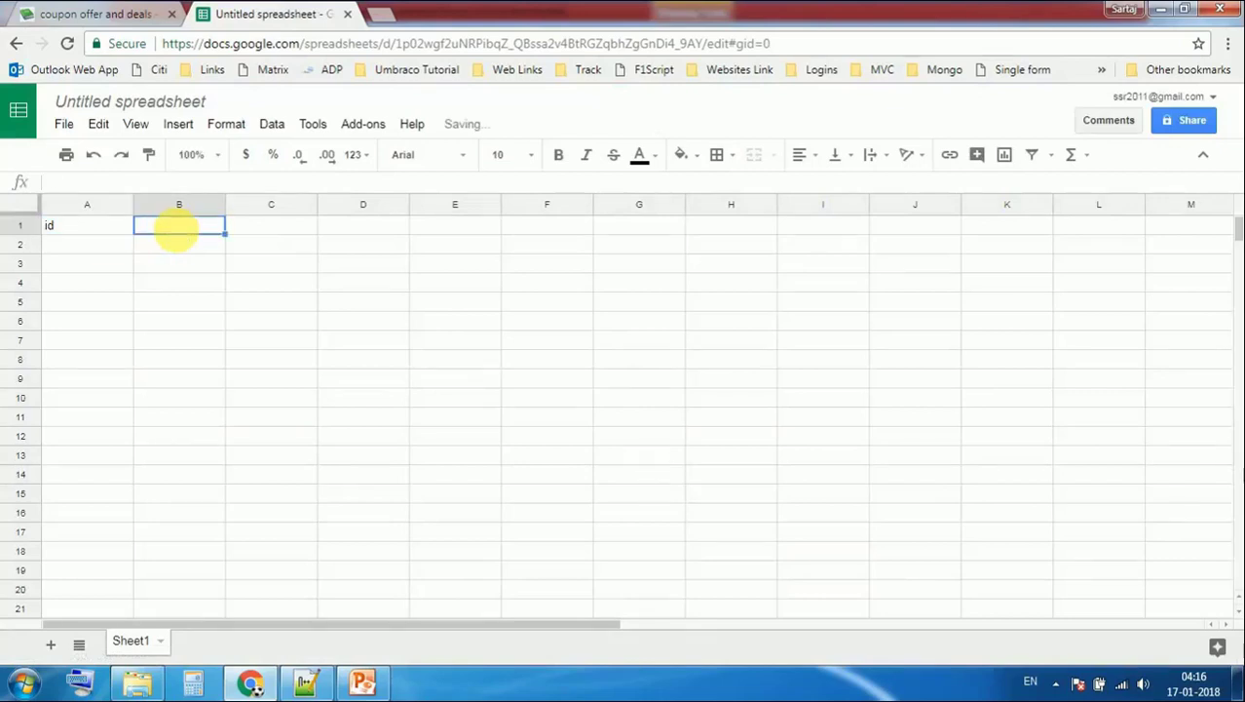
text(name)
click(248, 241)
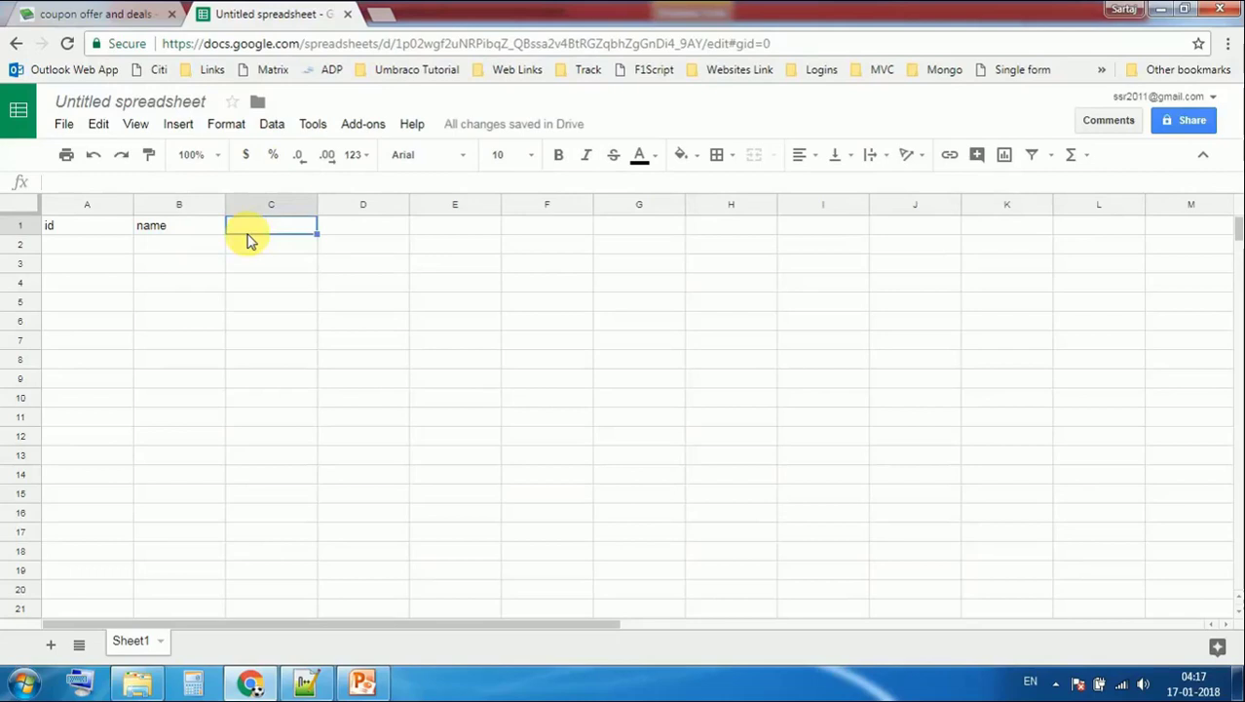
text(price)
click(212, 308)
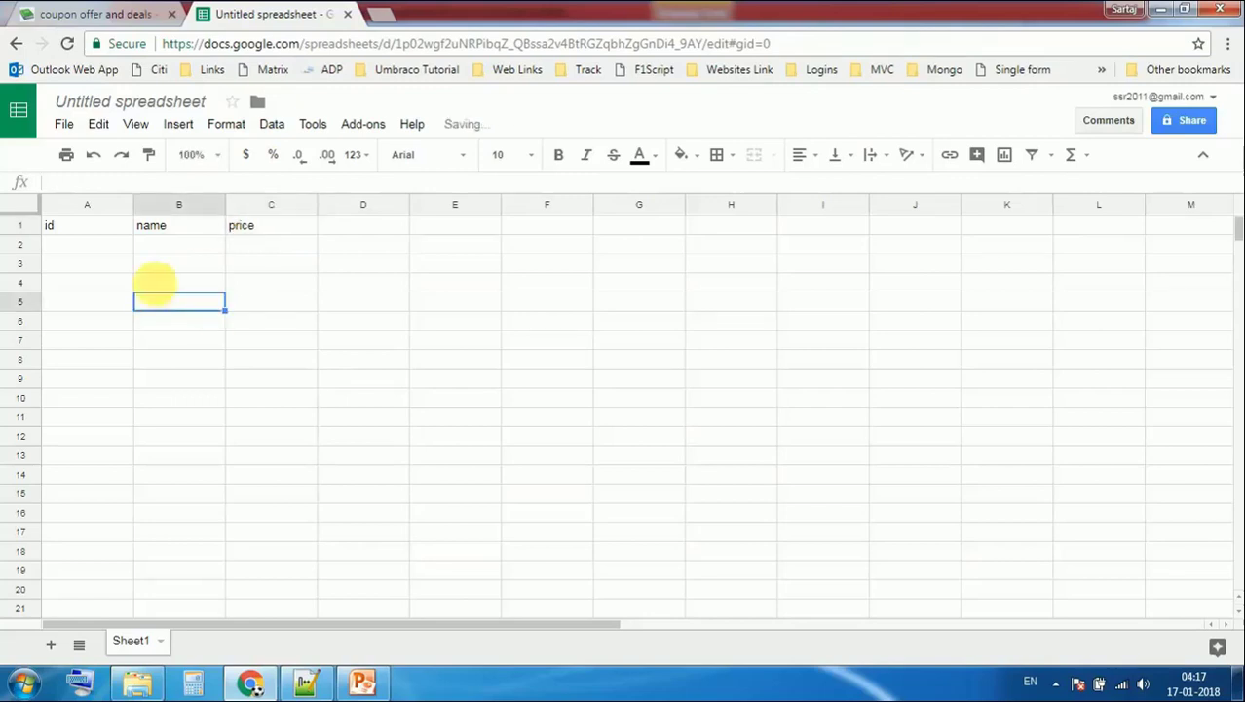
Add the first record in row 2: 1, orange, 100
click(117, 246)
text(1)
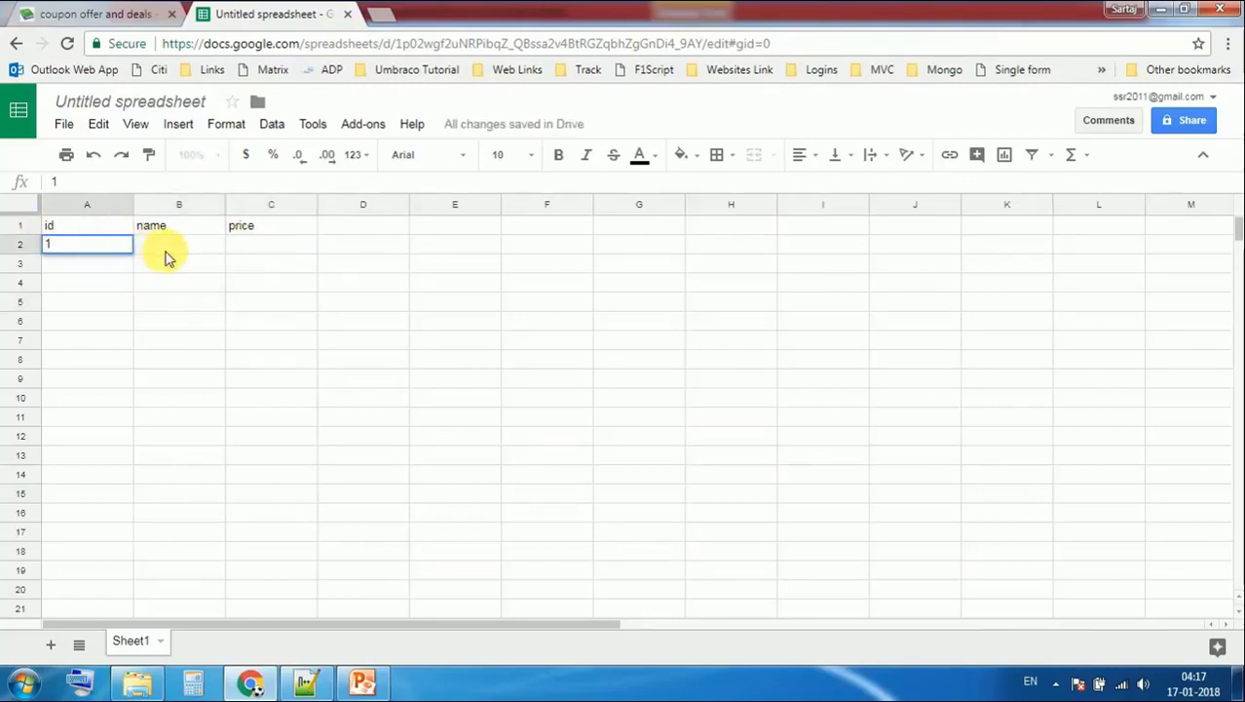
click(165, 256)
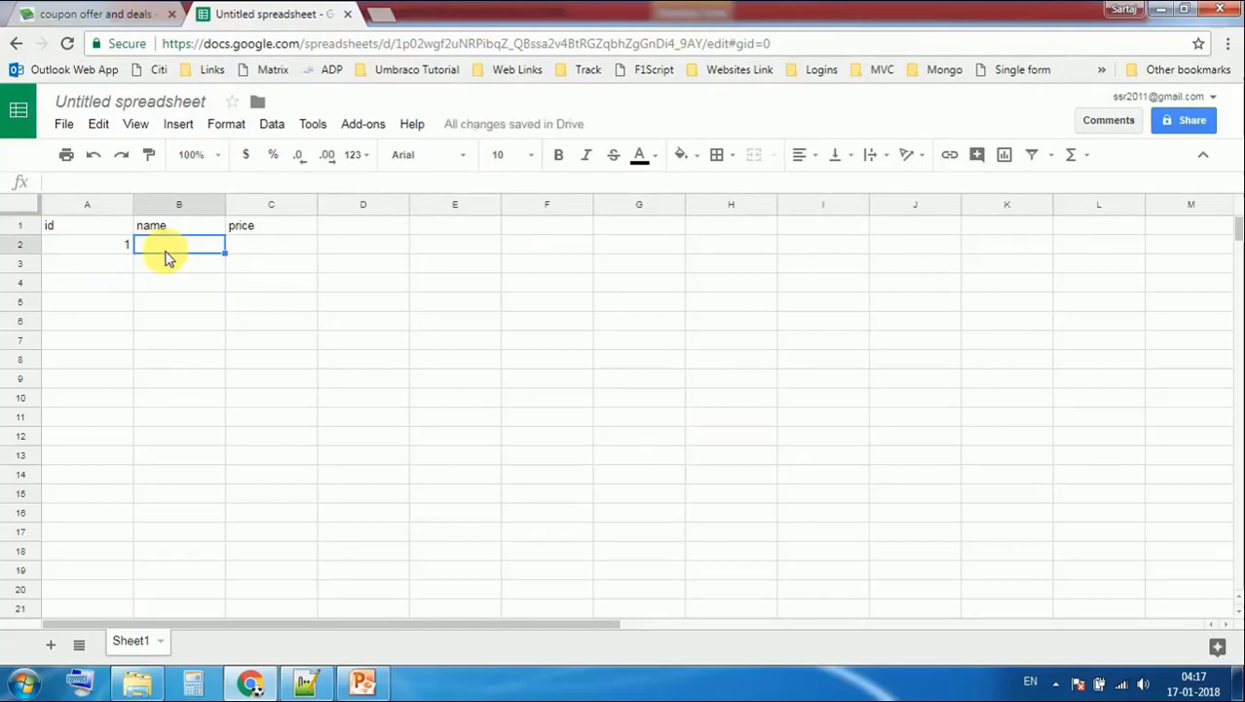
text(s)
key(BackSpace)
text(orang)
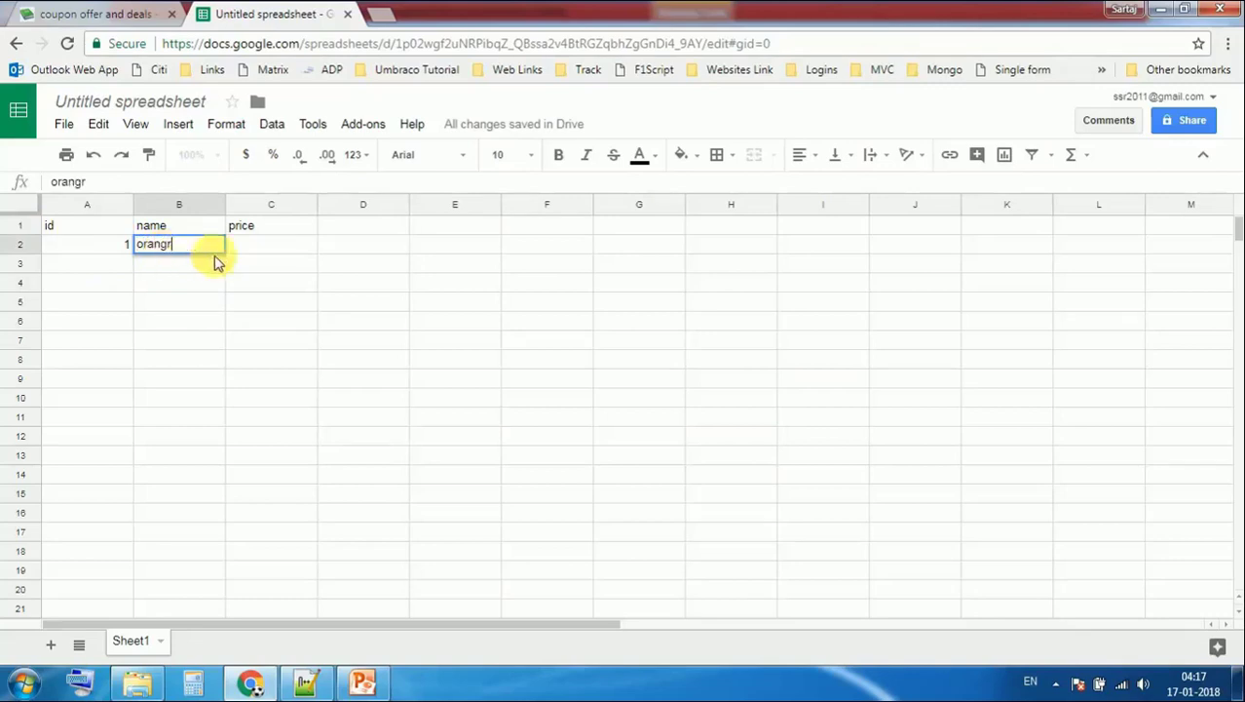
text(e)
click(270, 243)
text(100)
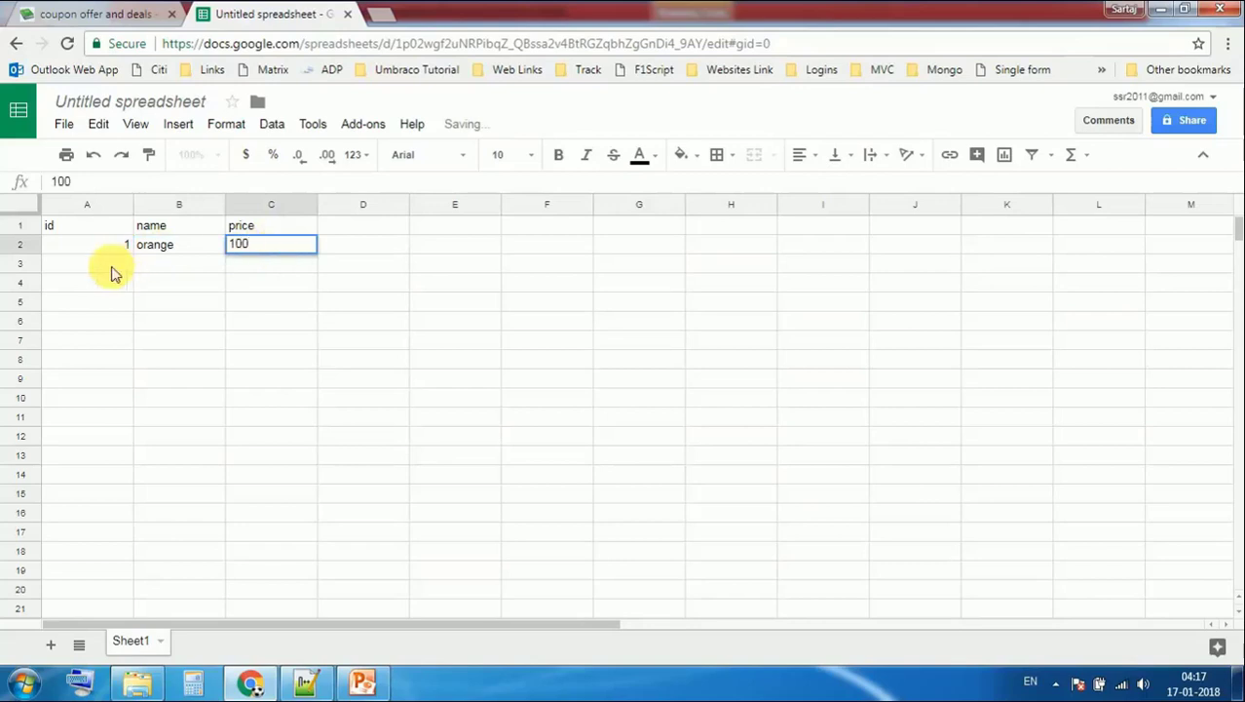
Add the second record in row 3: 2, apple, 200
click(105, 264)
text(2)
click(175, 277)
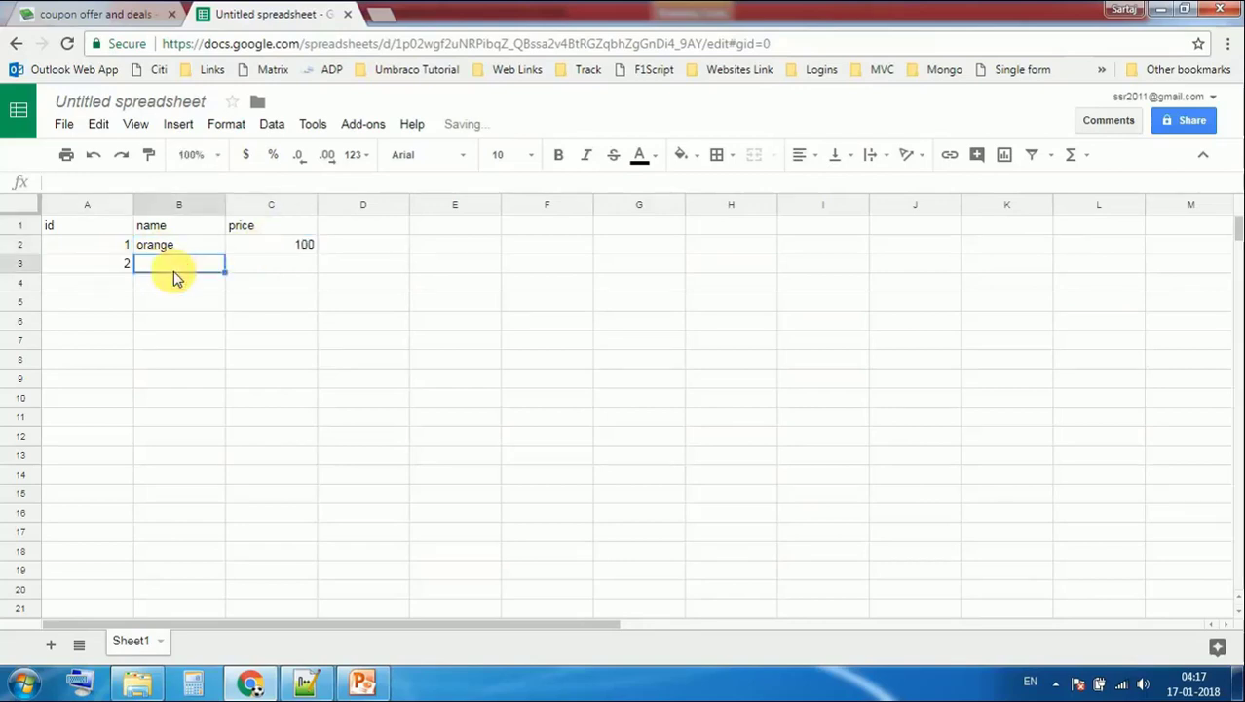
text(apple)
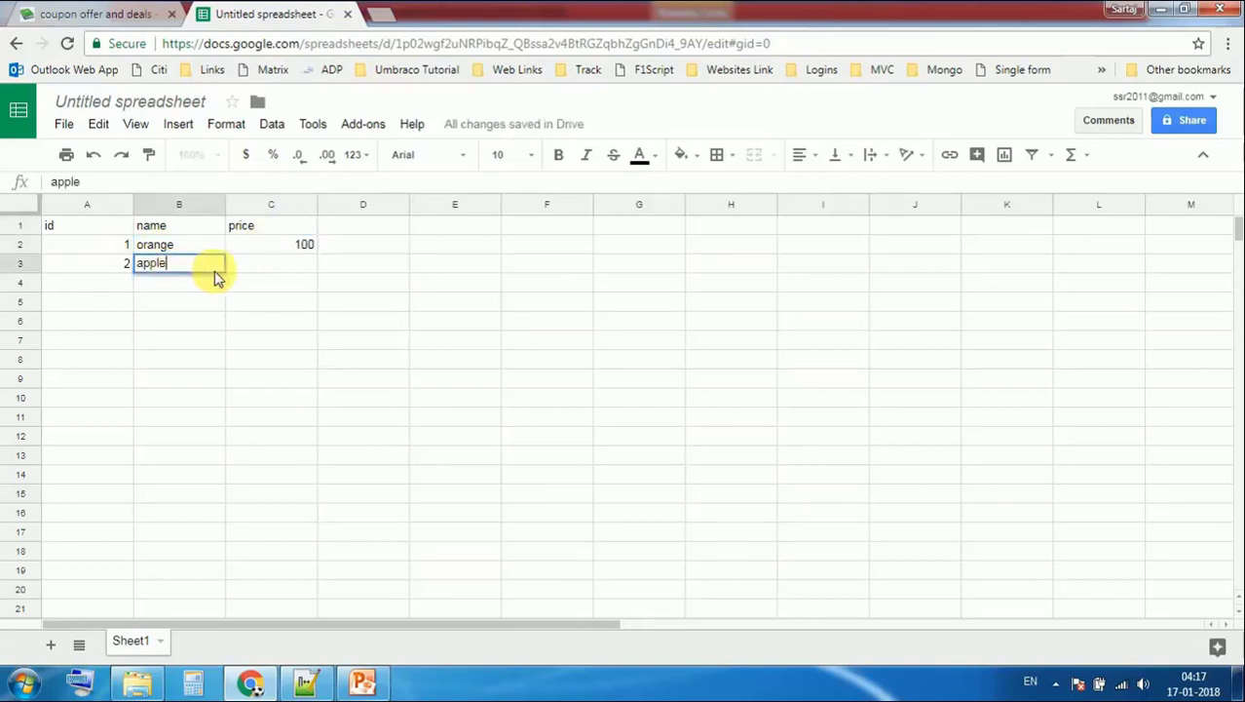
click(253, 271)
text(200)
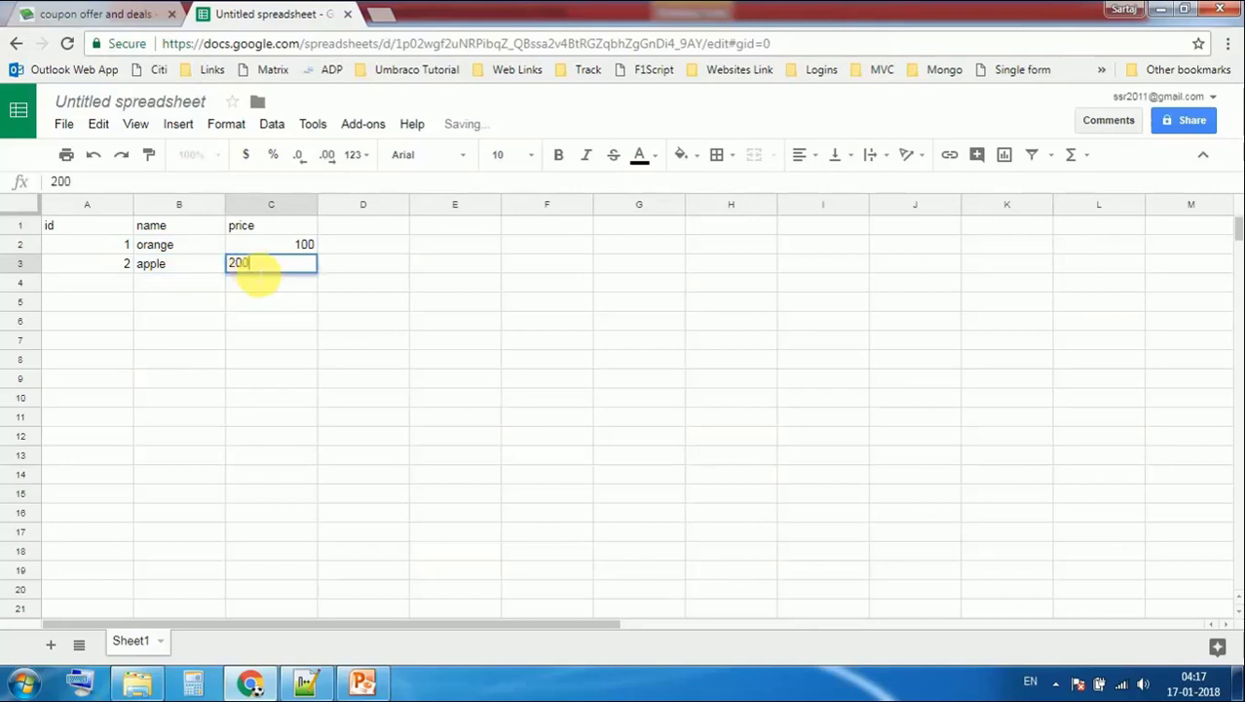
click(314, 365)
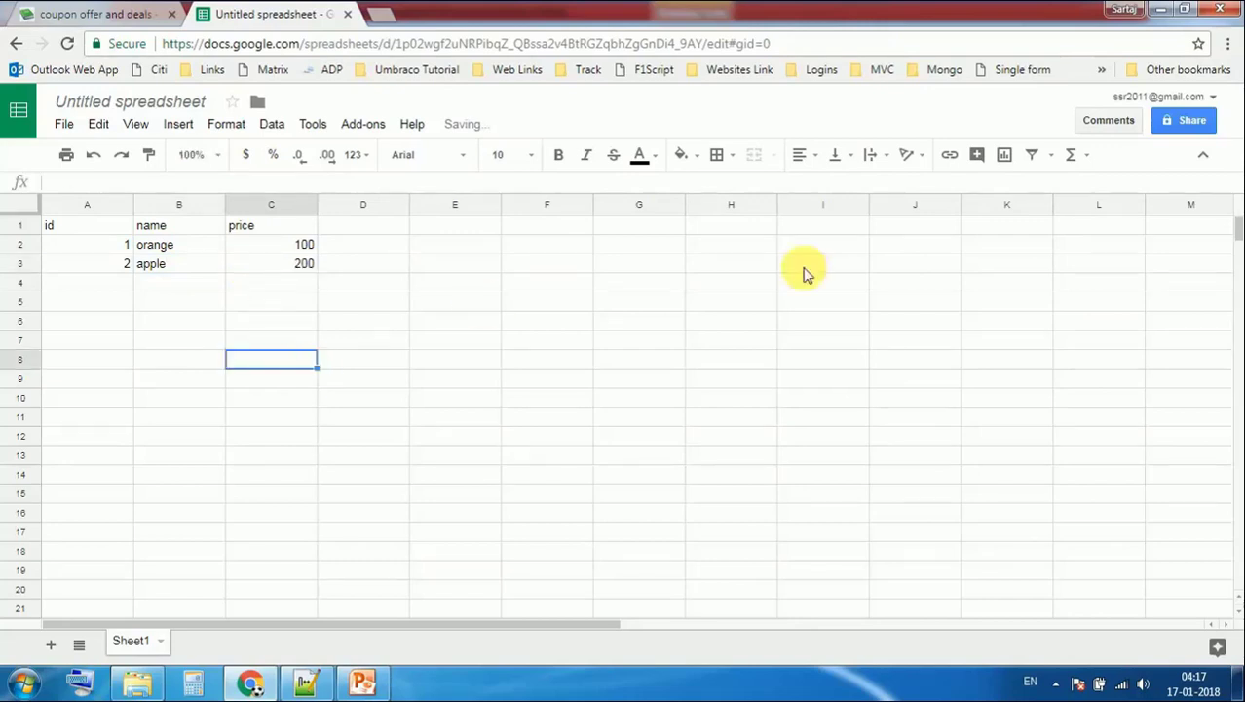
Save the spreadsheet name as 'fruits' from the Share prompt, then close the sharing dialog
click(1180, 125)
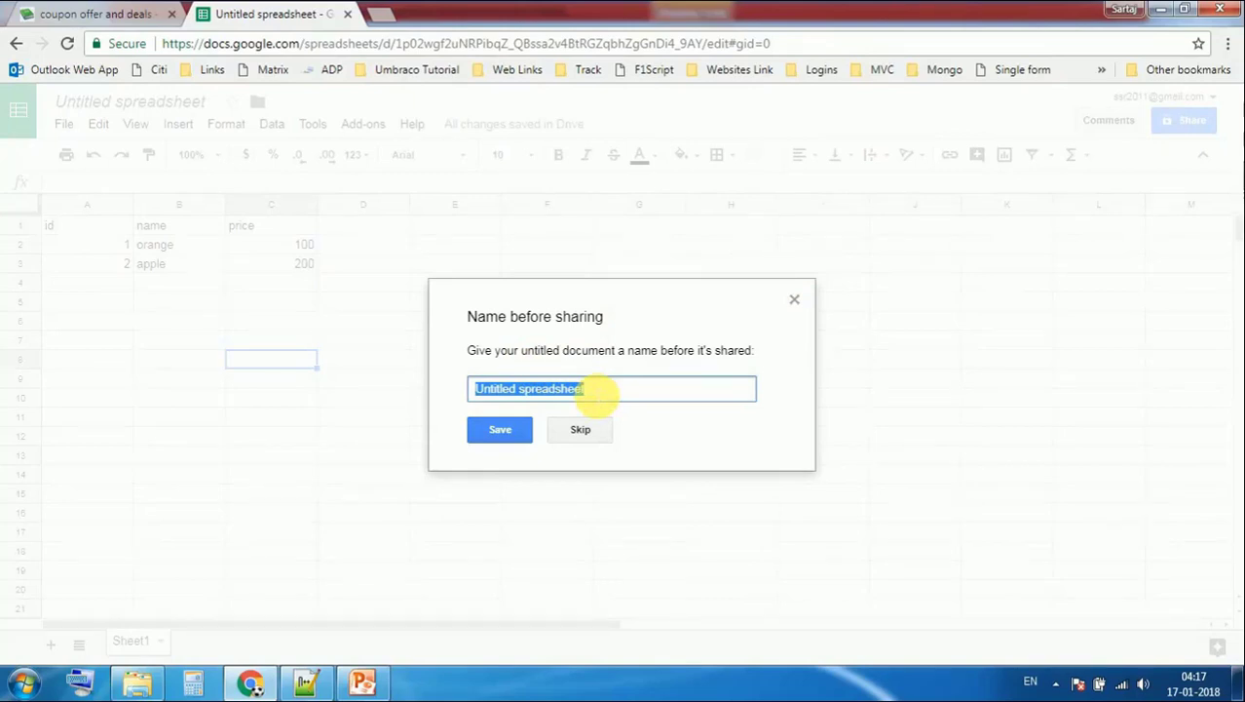
text(fruits)
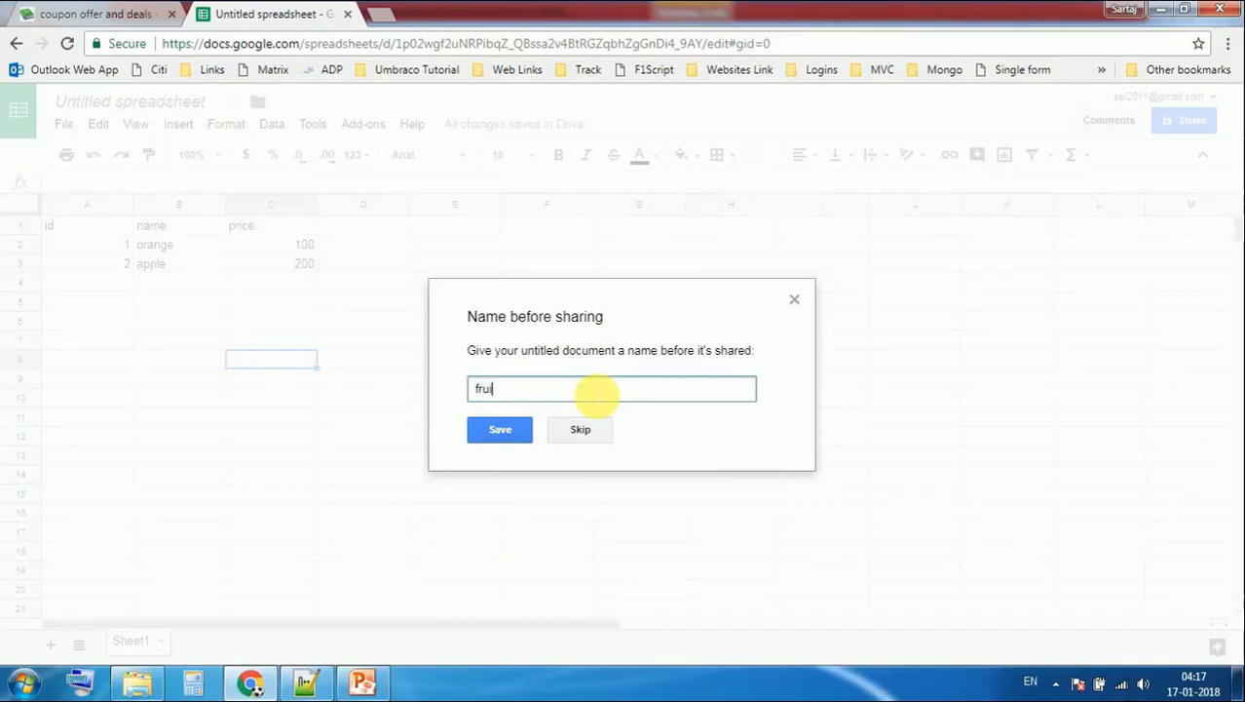
click(506, 431)
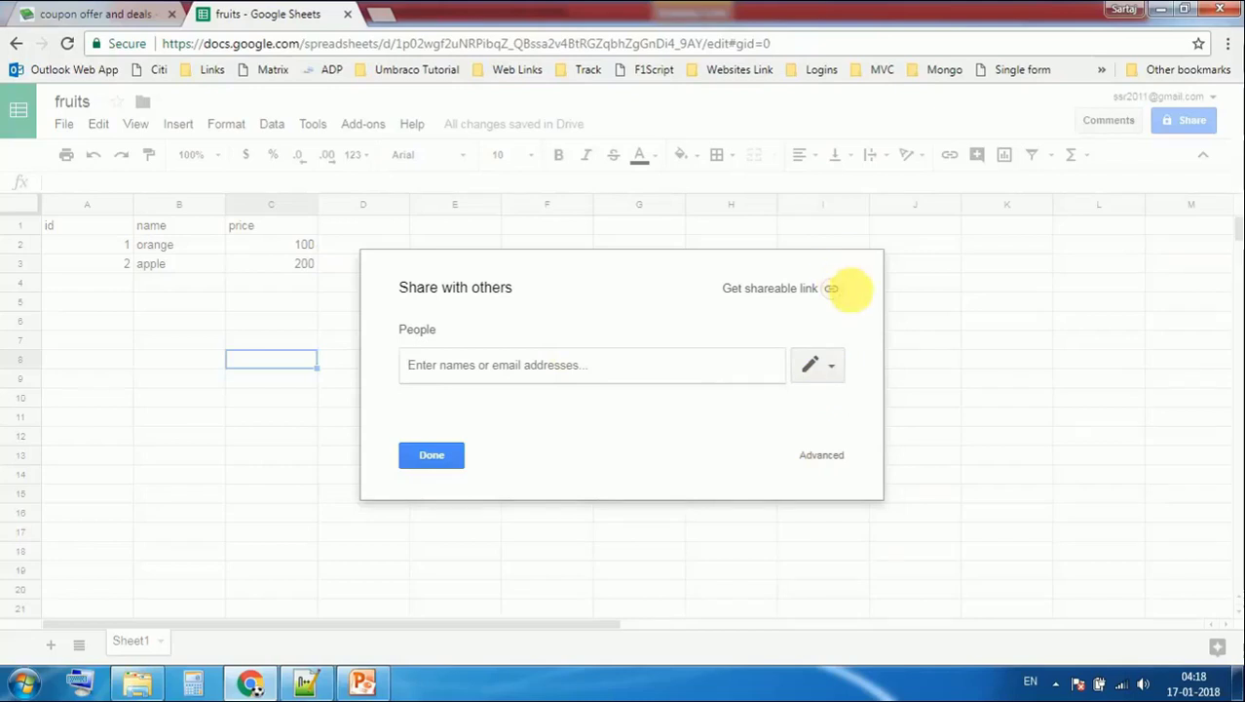
key(Escape)
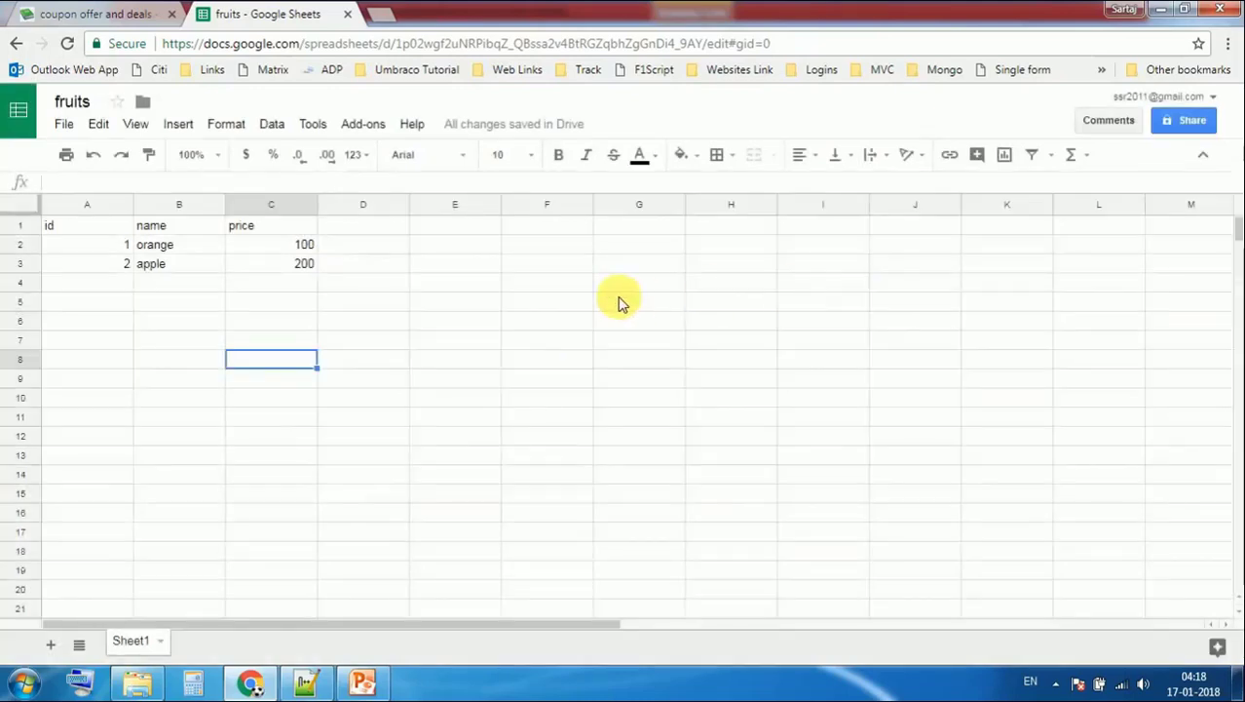
Turn on link sharing for the fruits sheet and copy its shareable link
click(407, 285)
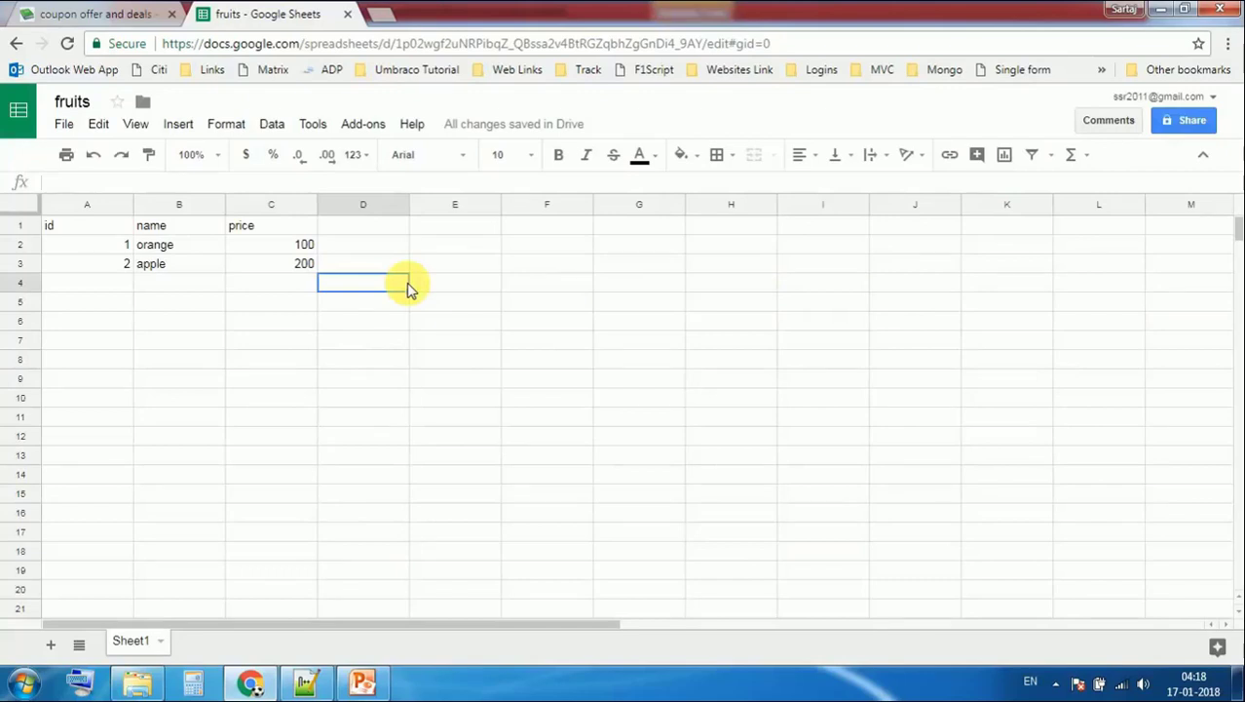
click(1190, 125)
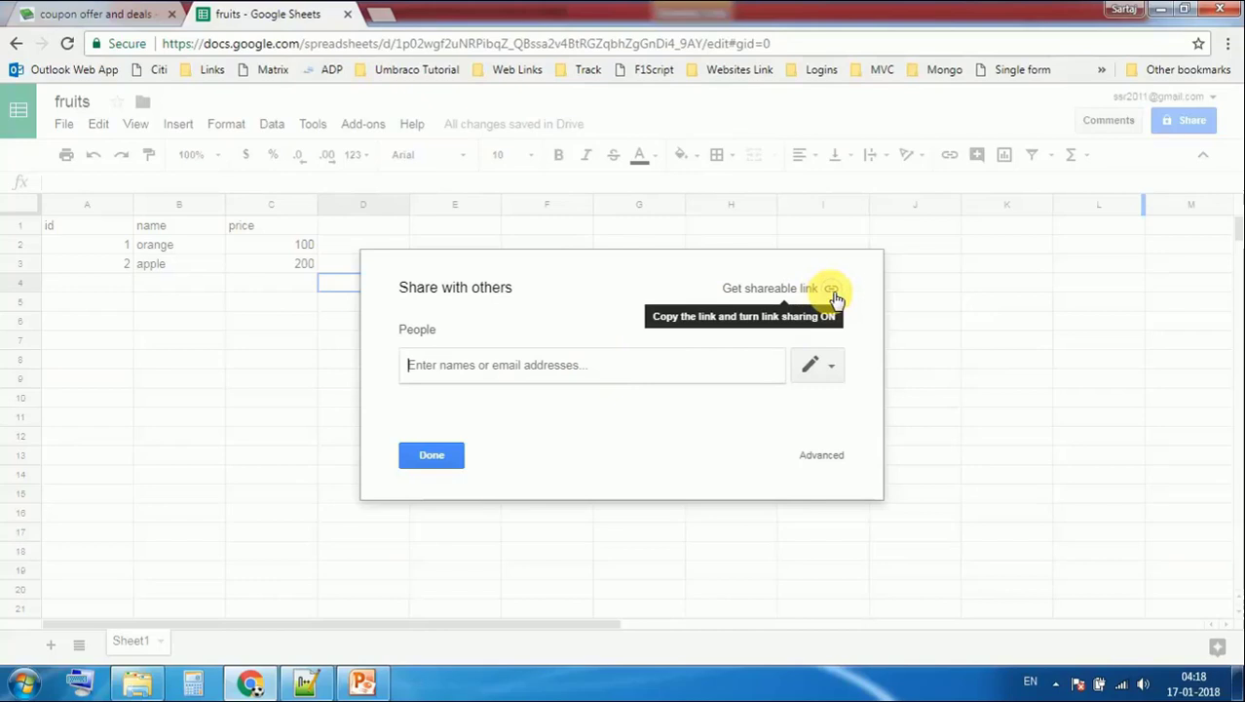
click(831, 290)
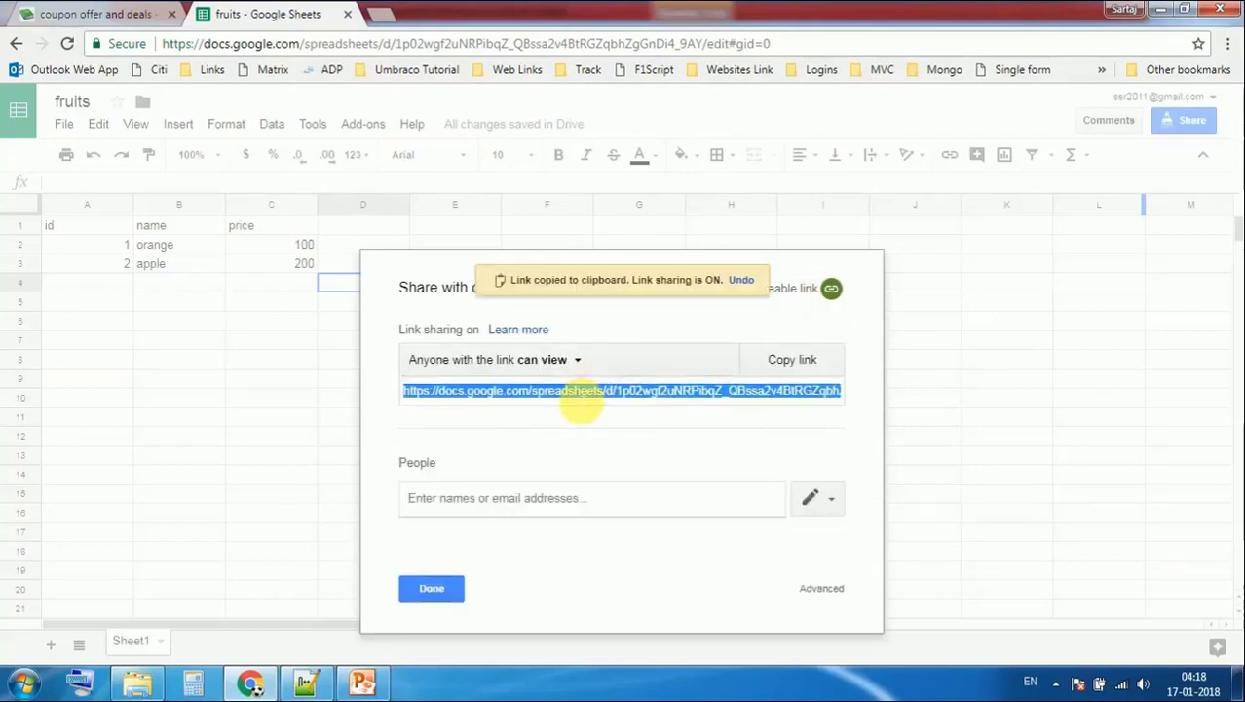
right_click(578, 397)
click(578, 406)
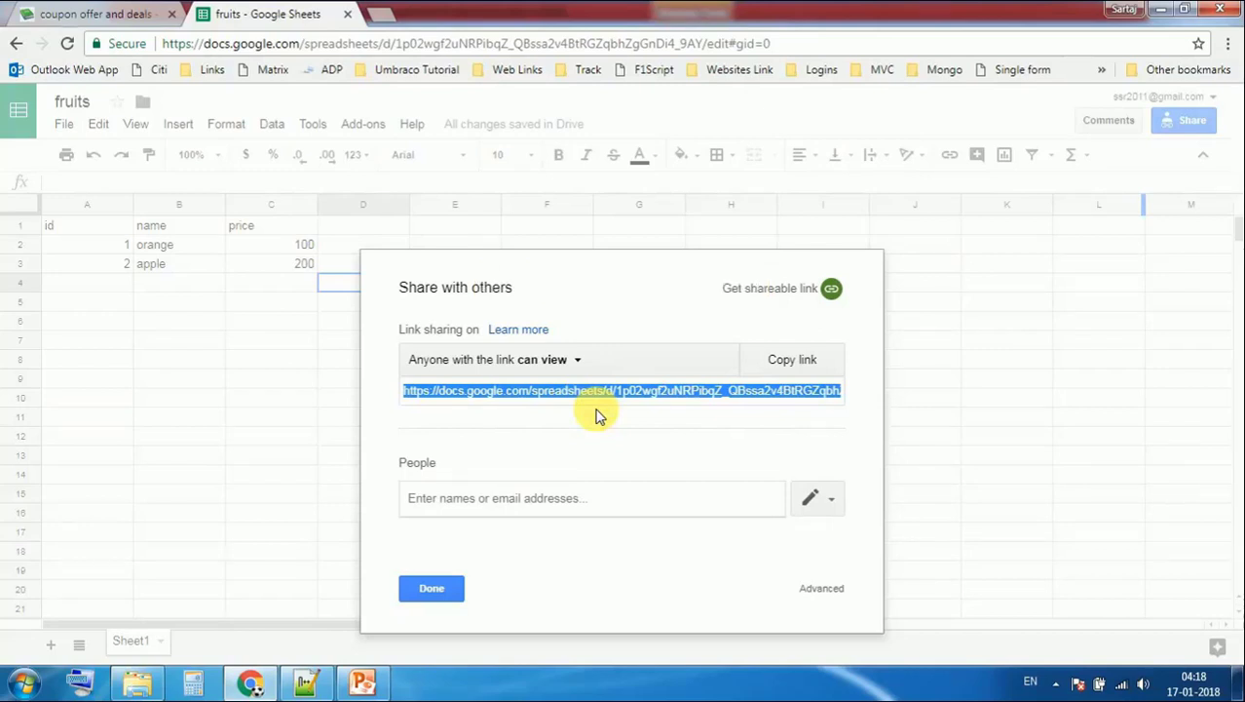
Replace all the Notepad++ notes text with the copied share link
click(306, 683)
click(457, 432)
key(ctrl+a)
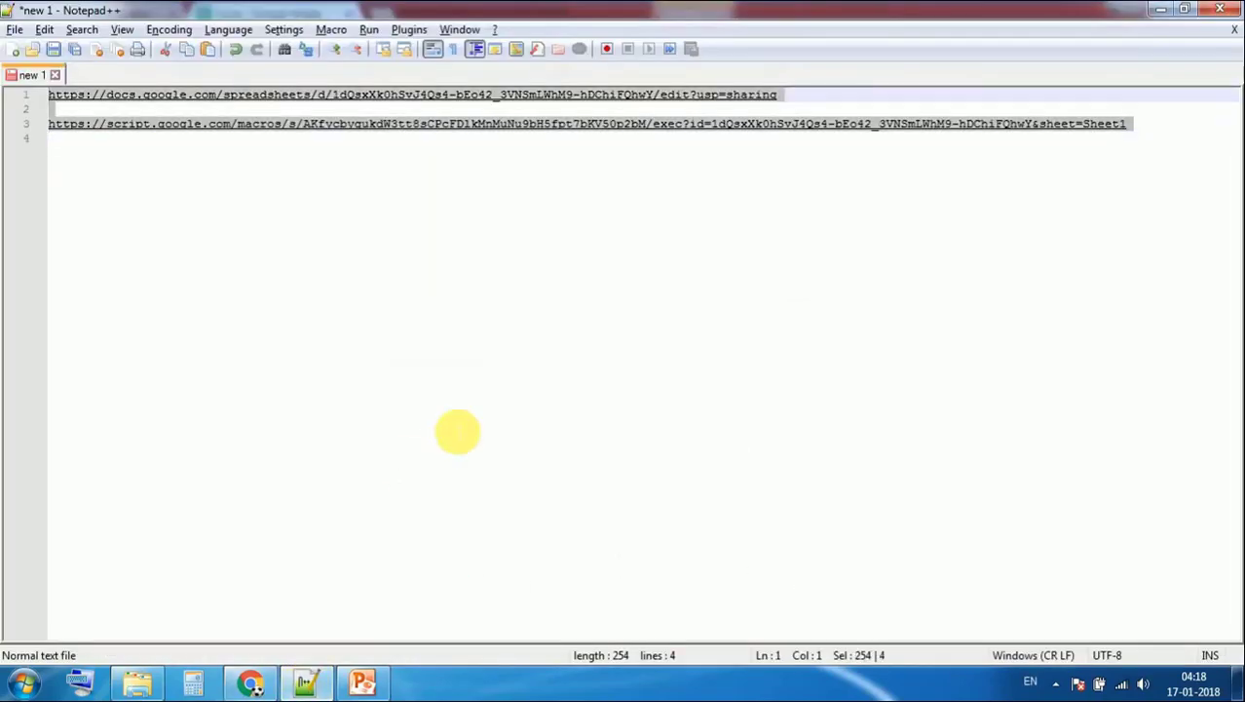
key(ctrl+v)
key(Return)
key(Return)
key(Return)
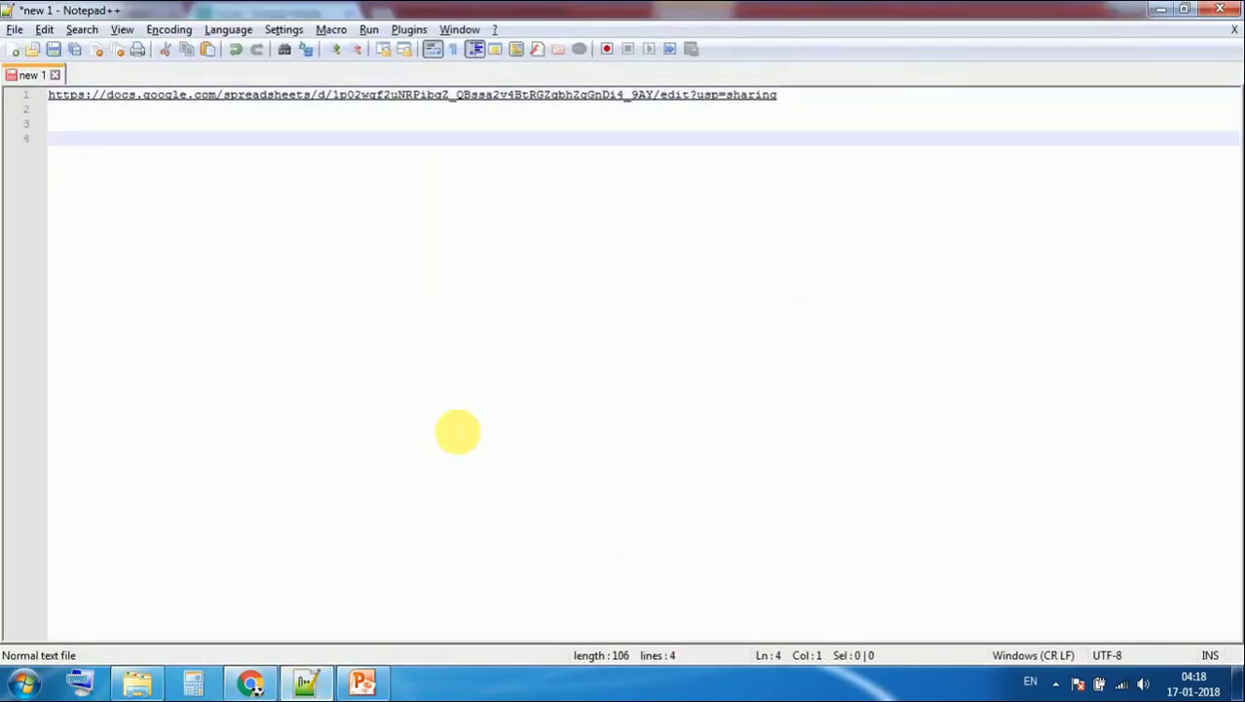
Copy the macro URL from the REPLACE VALUES slide
click(363, 682)
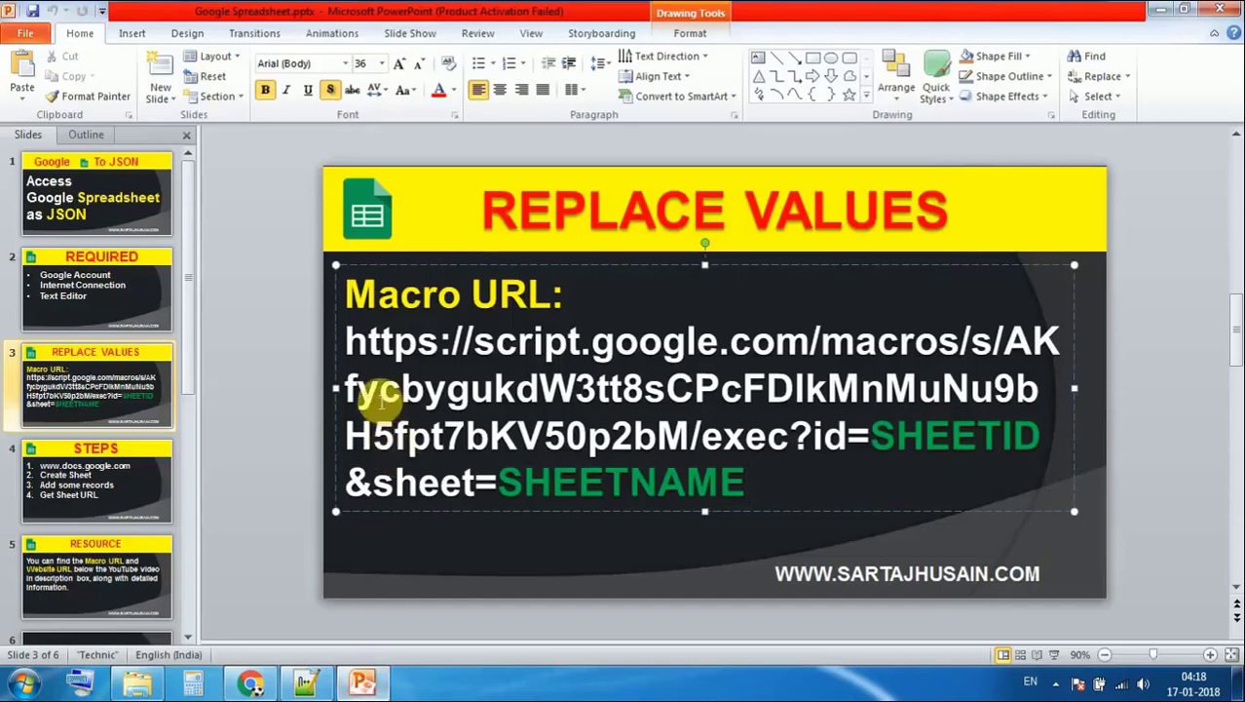
shift+click(347, 341)
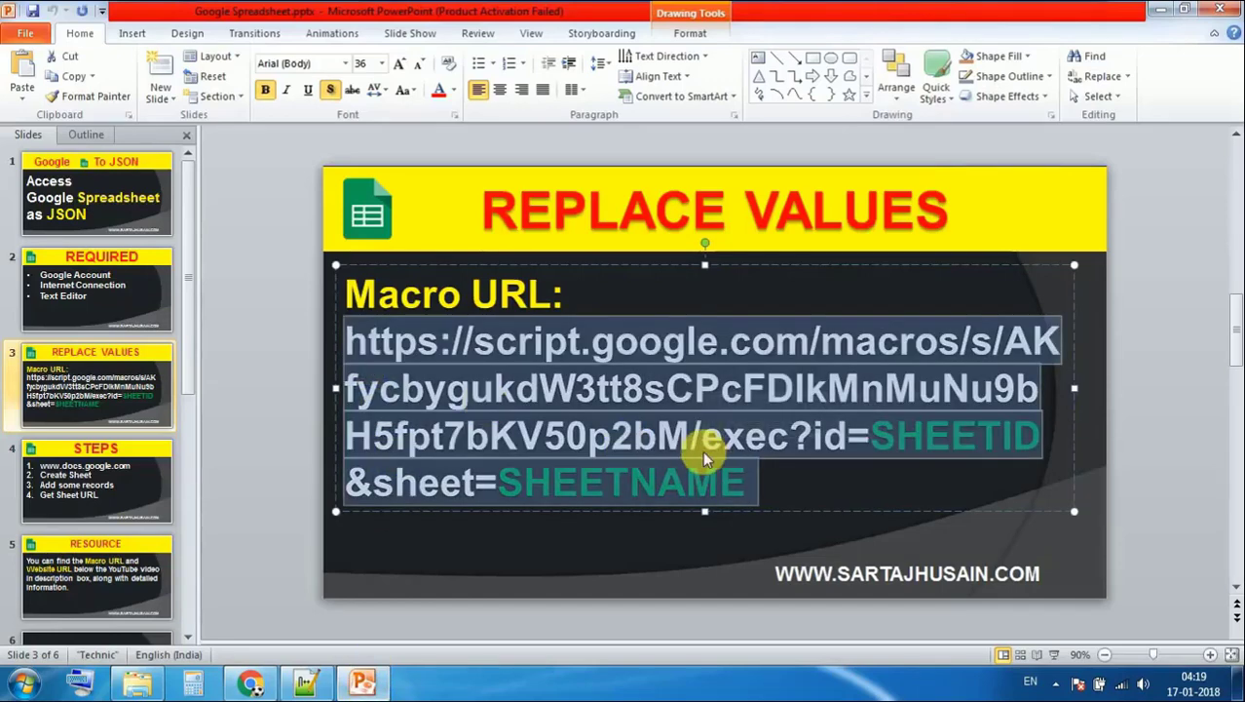
key(alt)
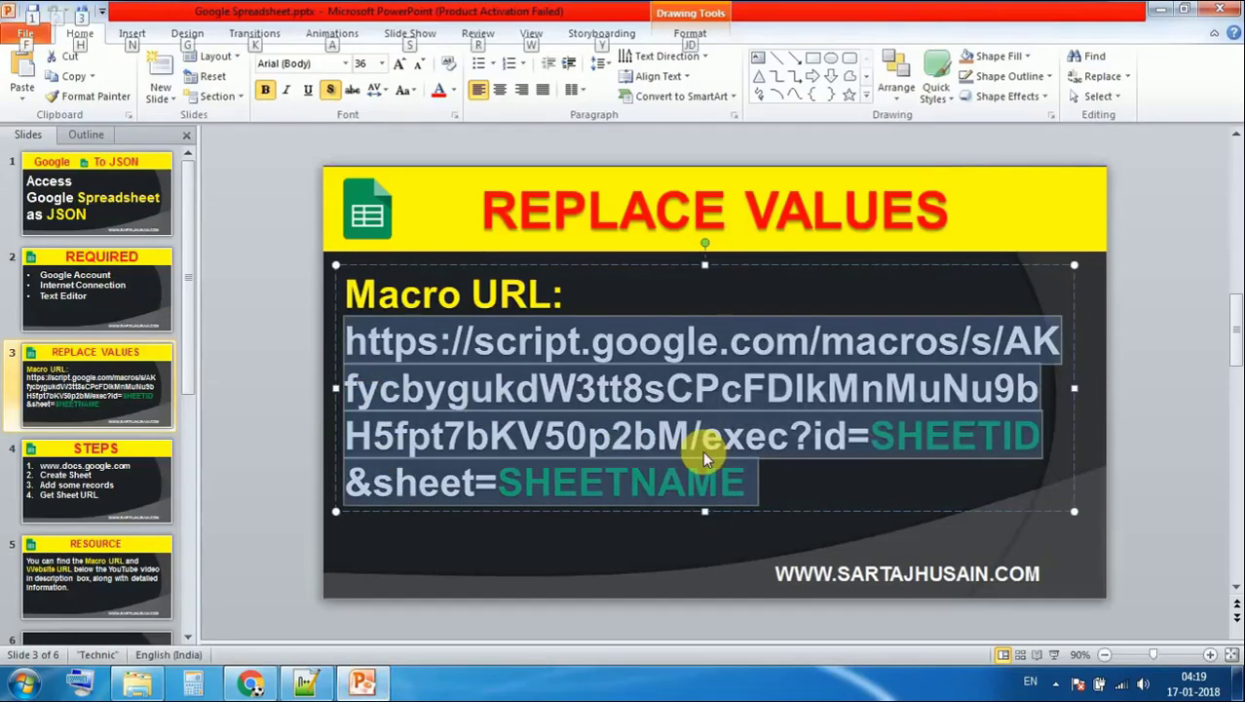
Paste the macro URL on line 4 and replace SHEETID with the spreadsheet's ID
key(alt+Tab)
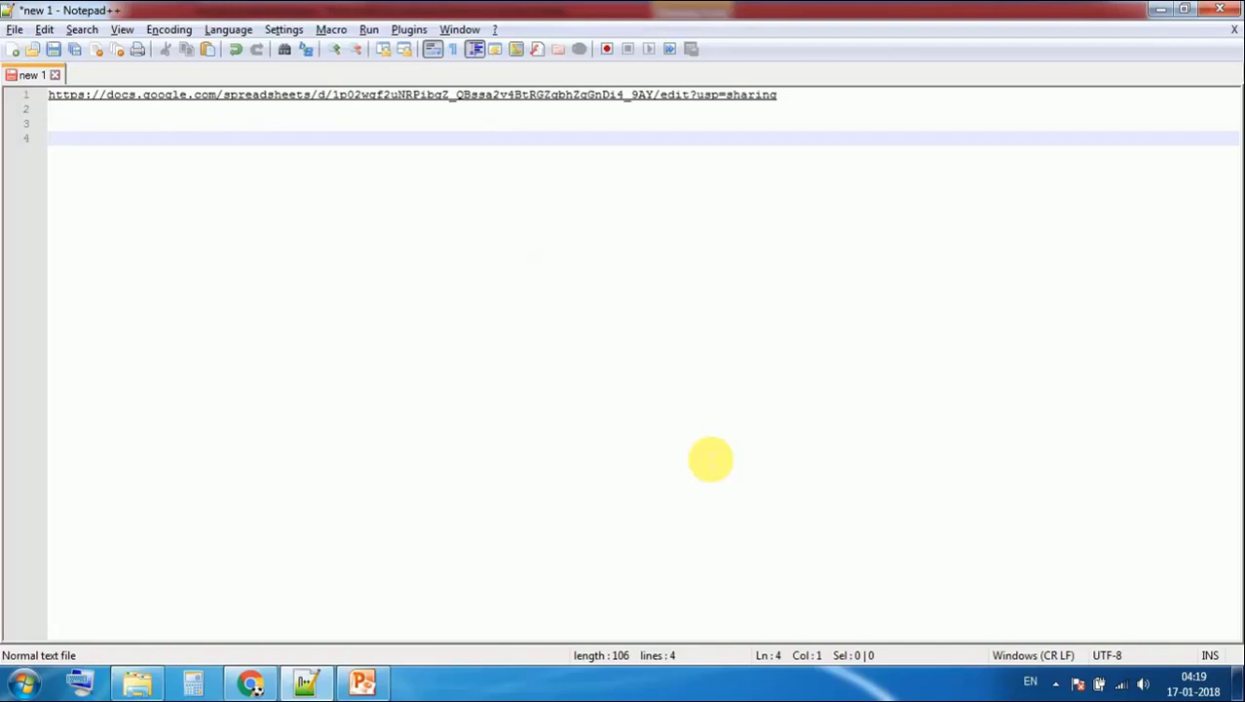
key(ctrl+v)
key(Return)
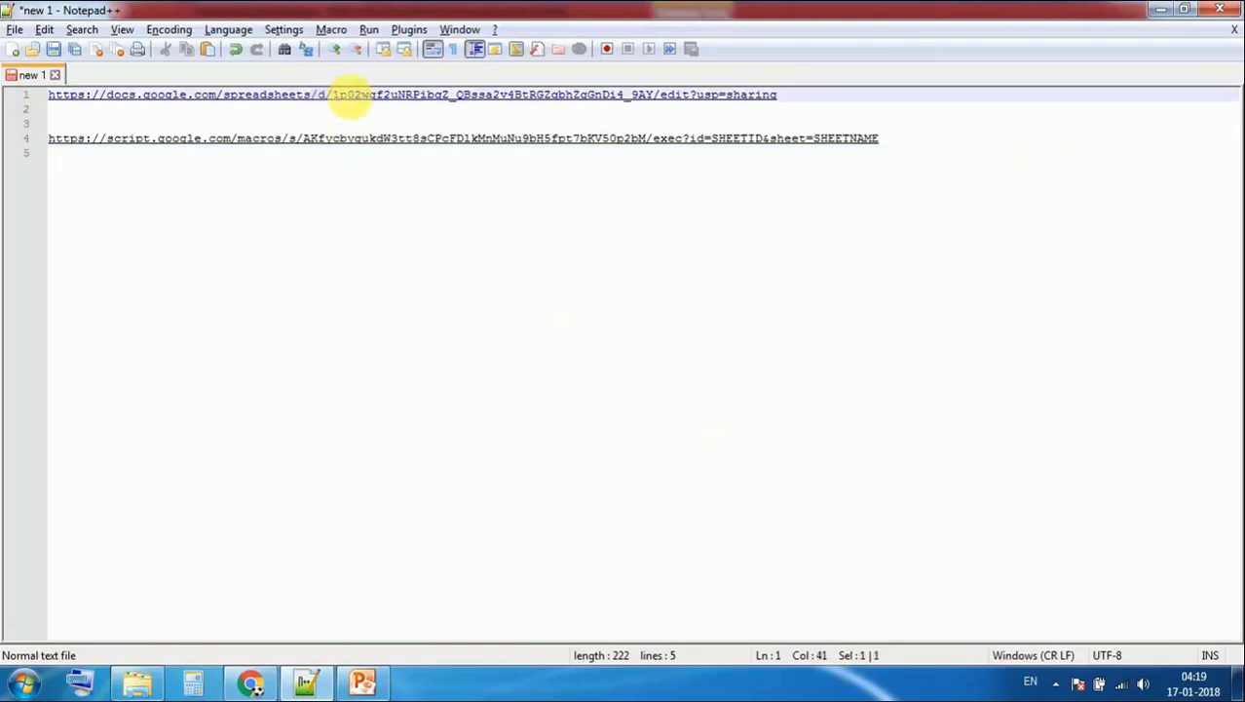
drag(333, 97, 655, 102)
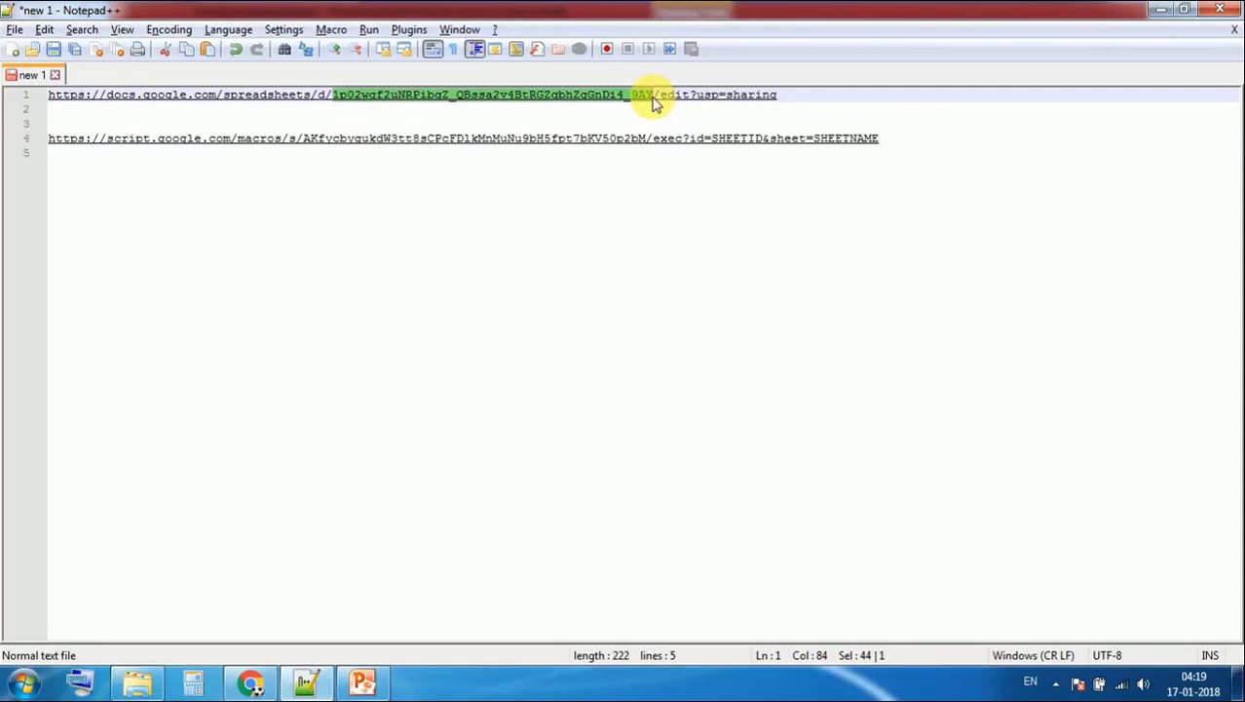
drag(711, 139, 768, 146)
key(ctrl+v)
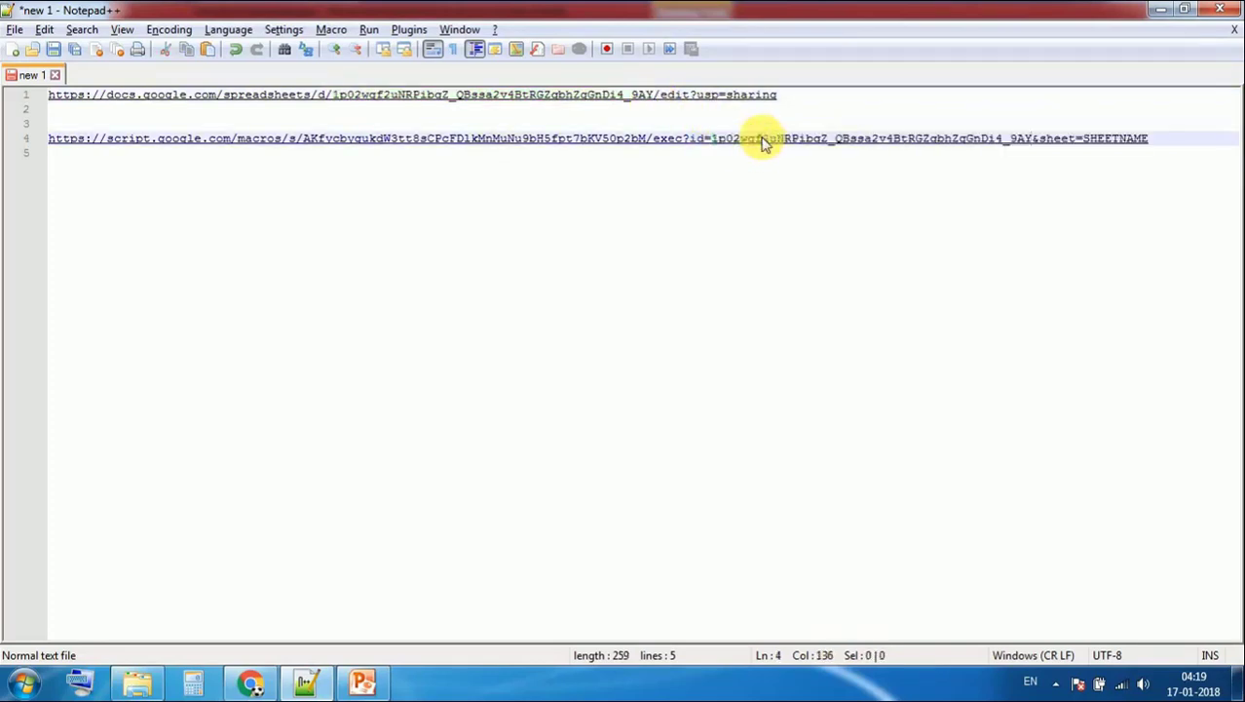
Confirm the sheet is named Sheet1, put Sheet1 in place of SHEETNAME, and select the full URL
click(252, 682)
click(425, 596)
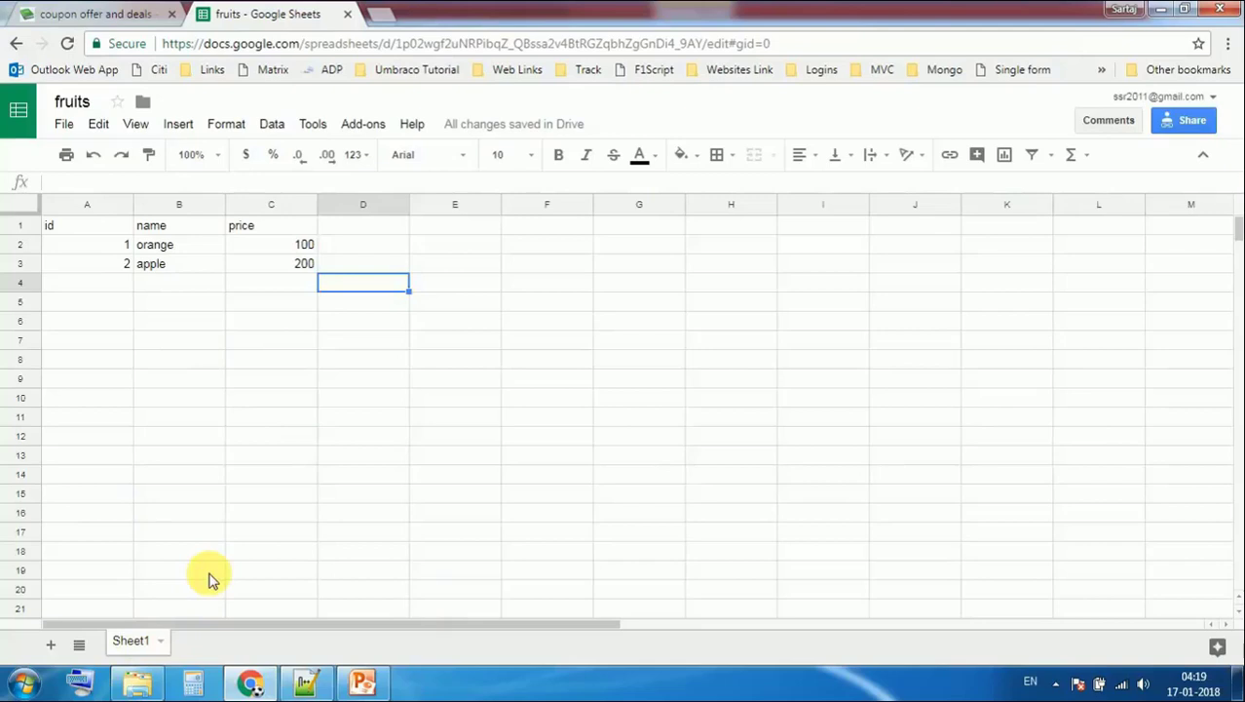
click(129, 645)
click(362, 679)
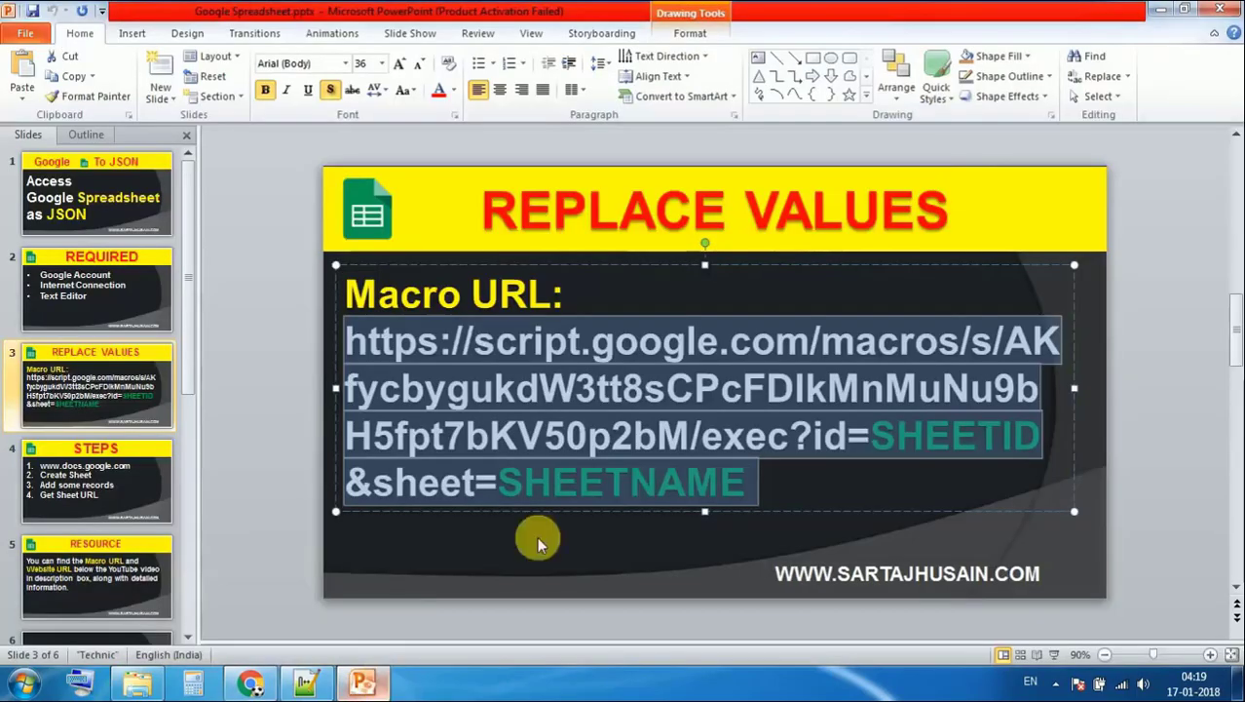
click(310, 682)
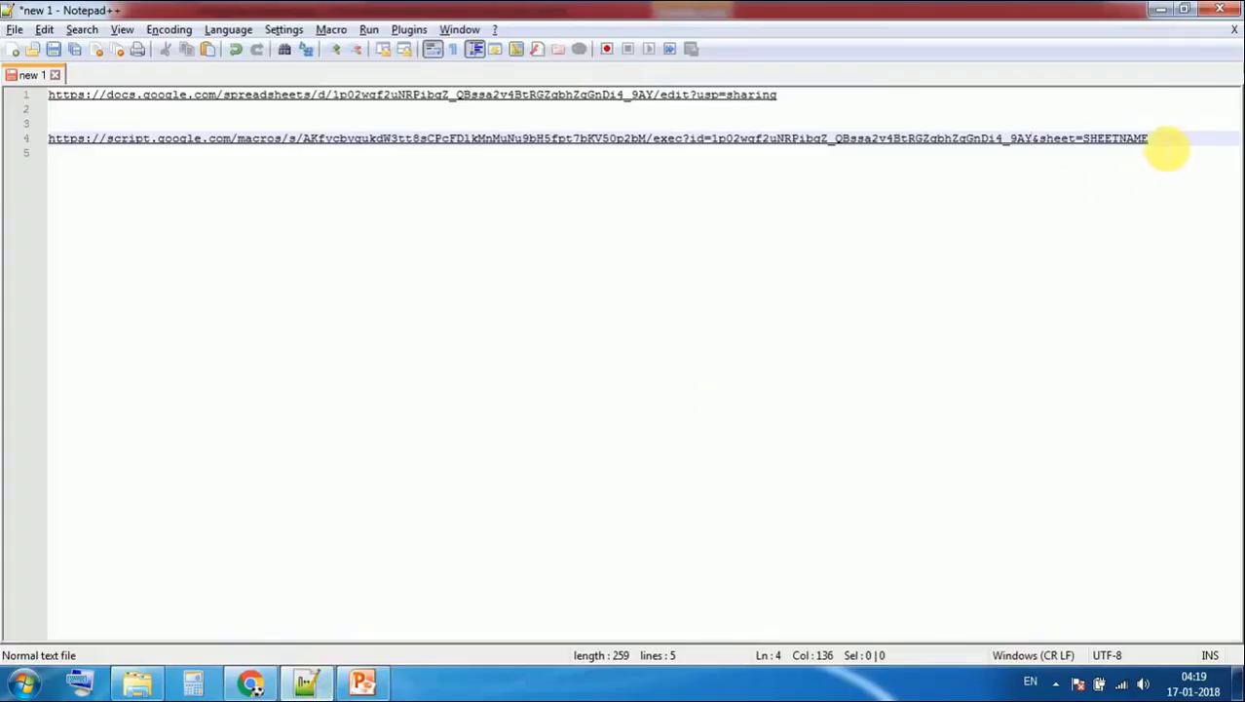
drag(1240, 144, 1099, 146)
text(Sheet1)
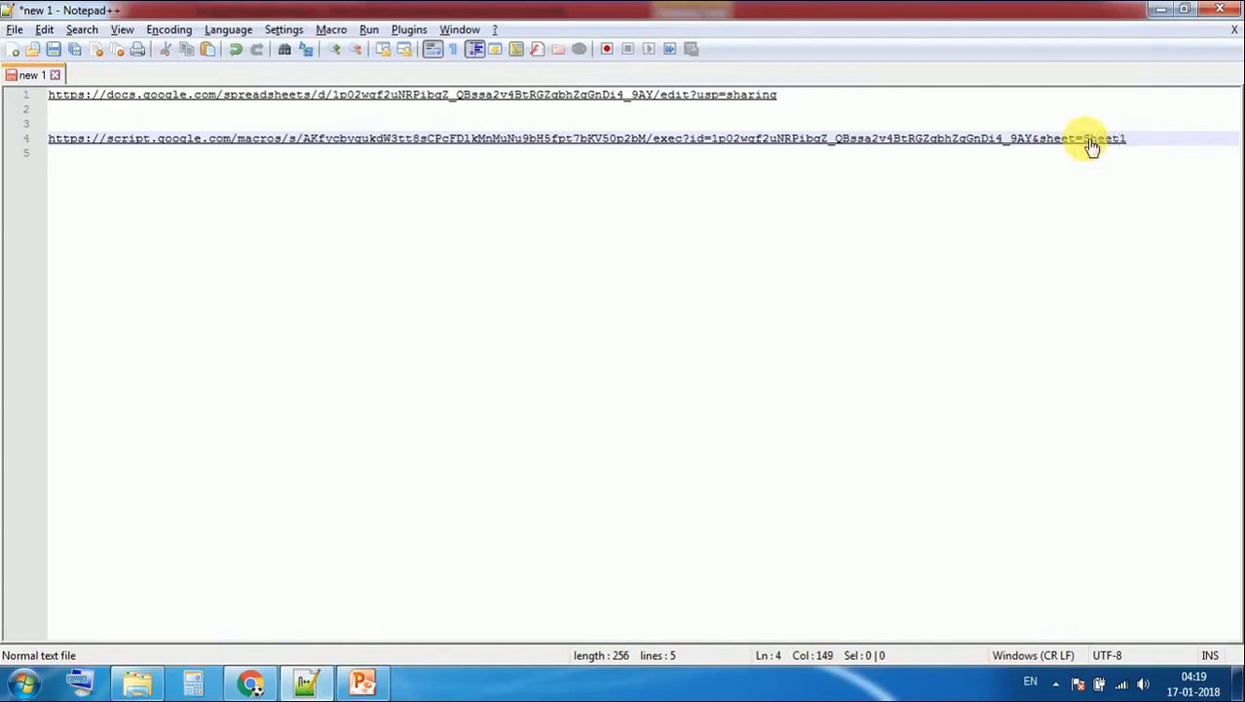
drag(1141, 140, 34, 143)
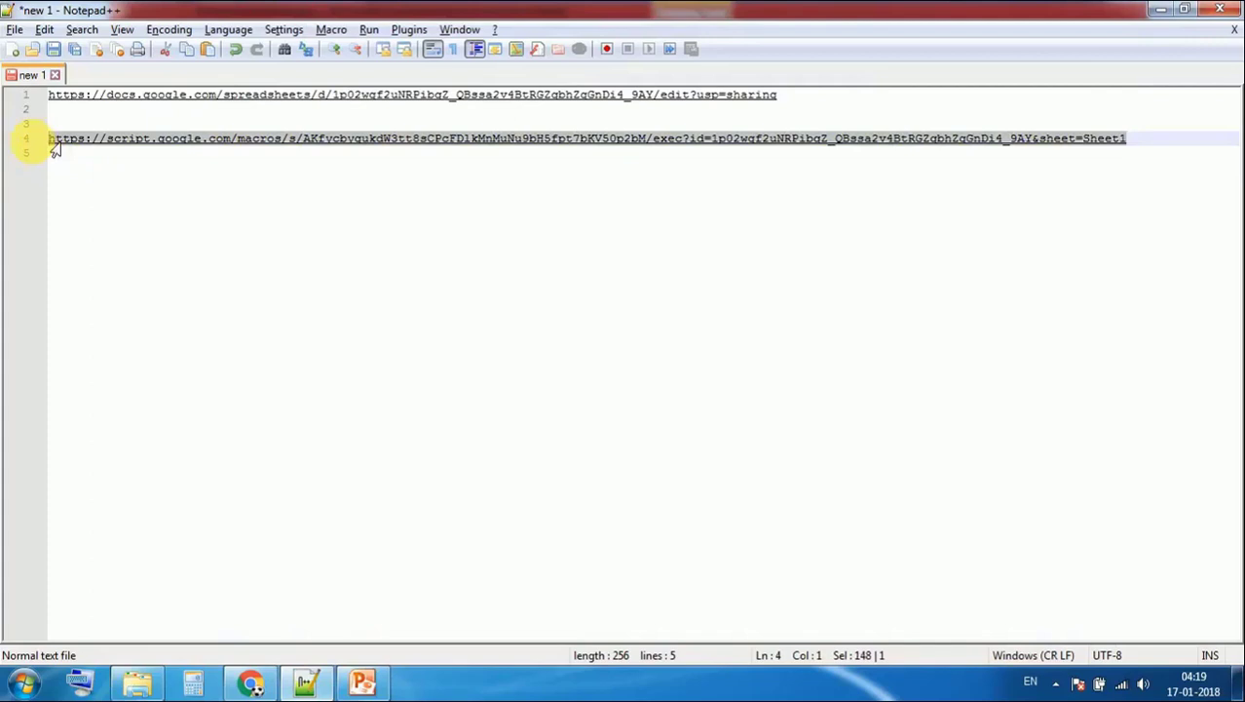
Load the completed macro URL in a new browser tab to show the JSON output
click(251, 682)
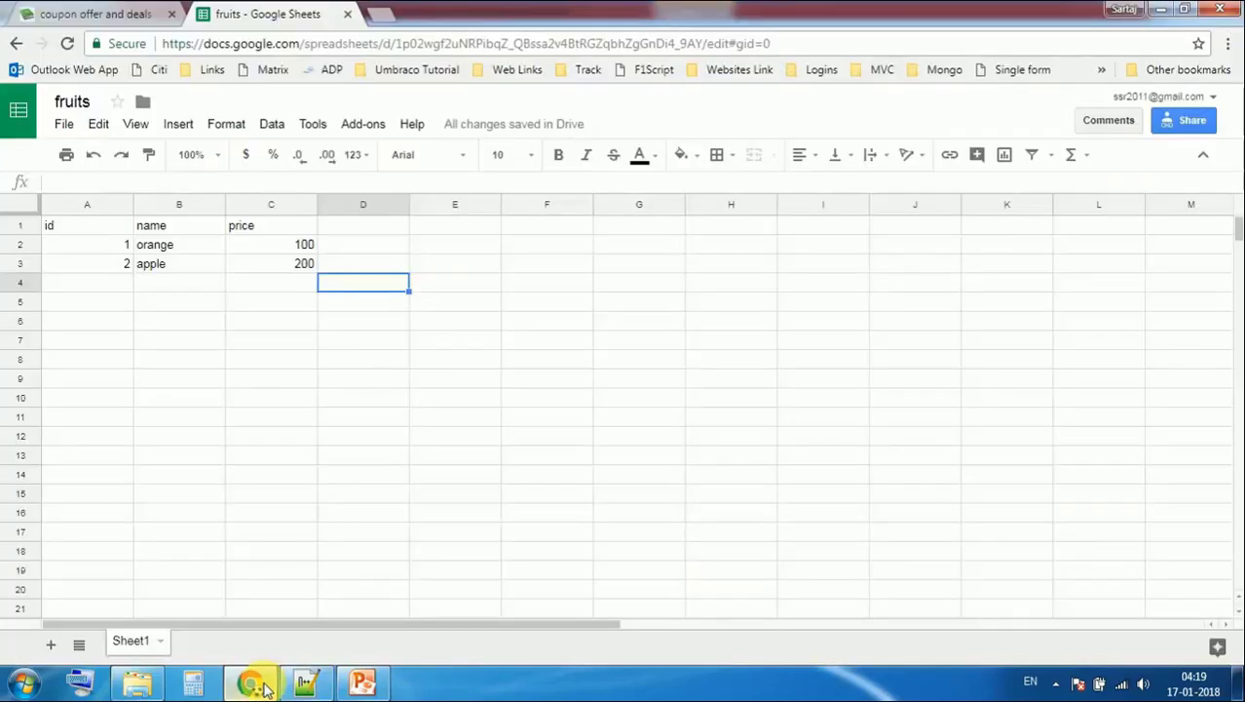
click(377, 11)
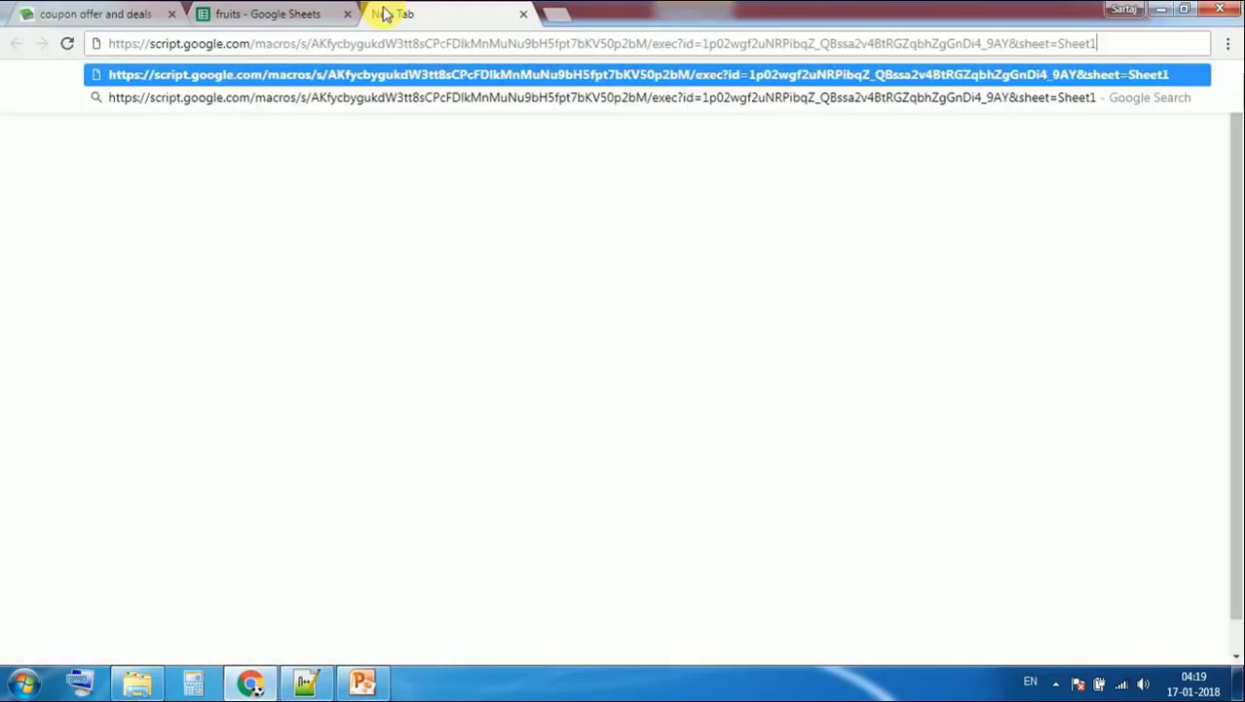
key(Return)
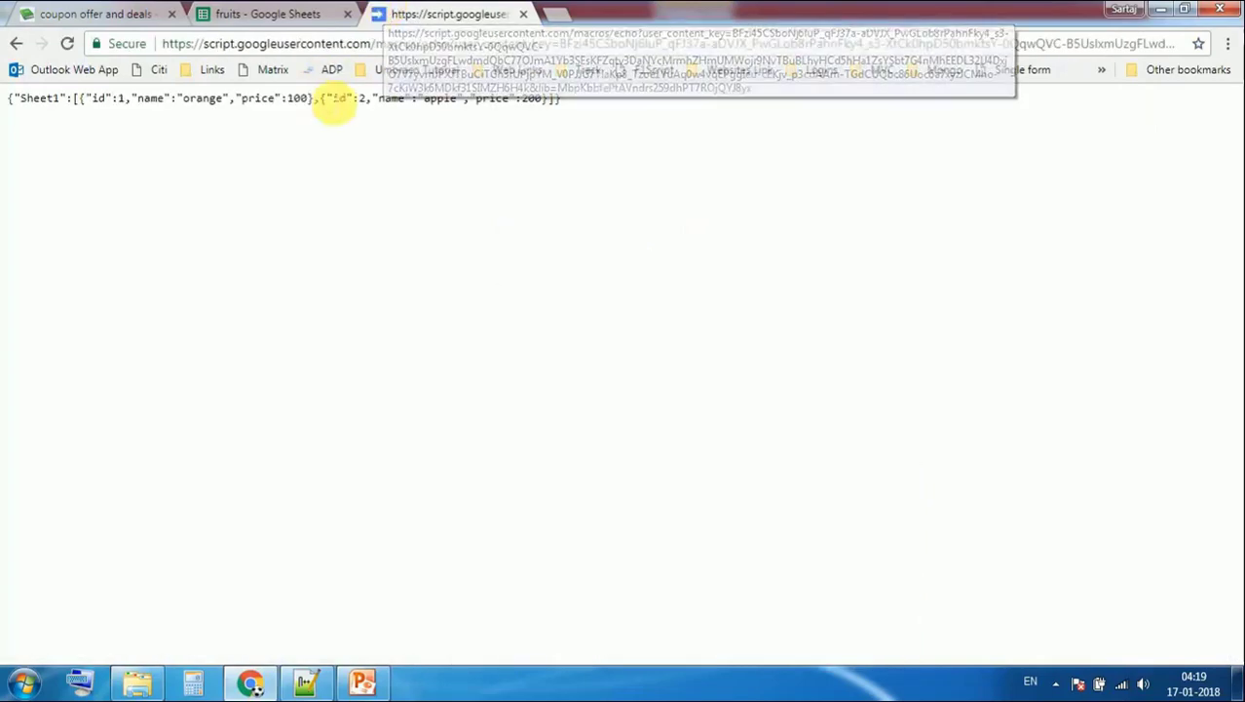
drag(573, 98, 14, 97)
click(114, 135)
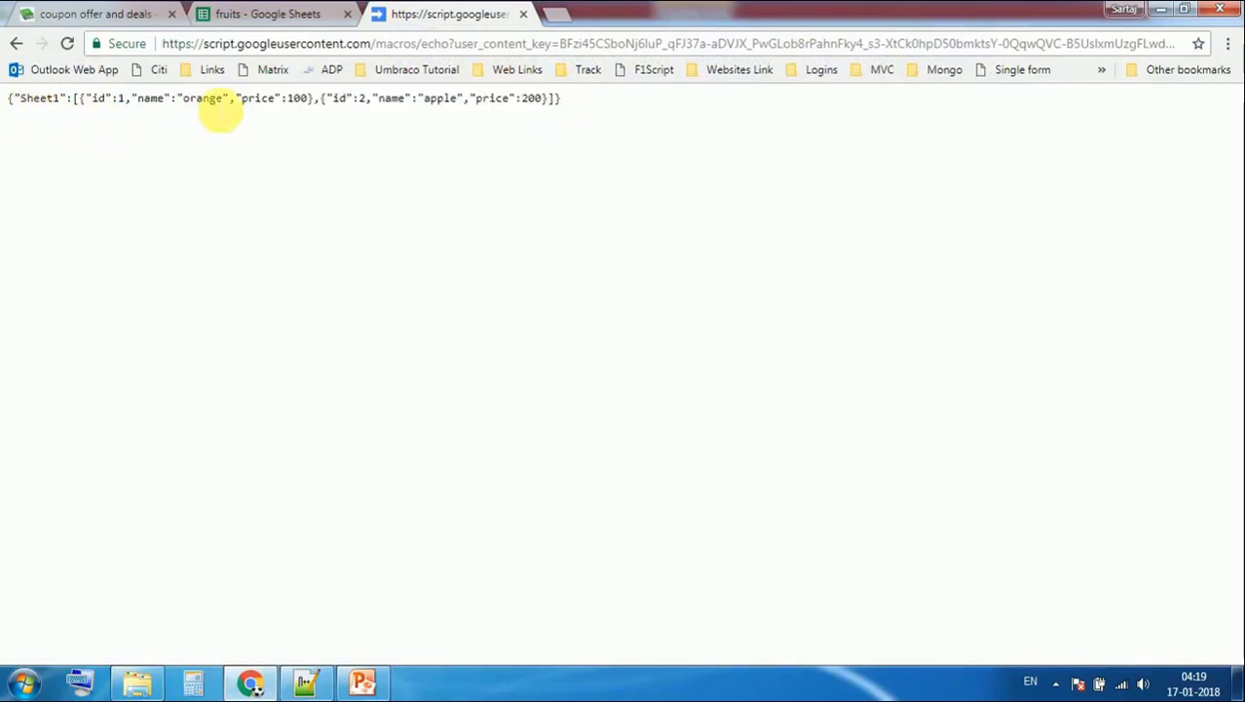
Compare the JSON rows against the fruits sheet's orange 100 and apple 200 records
click(262, 12)
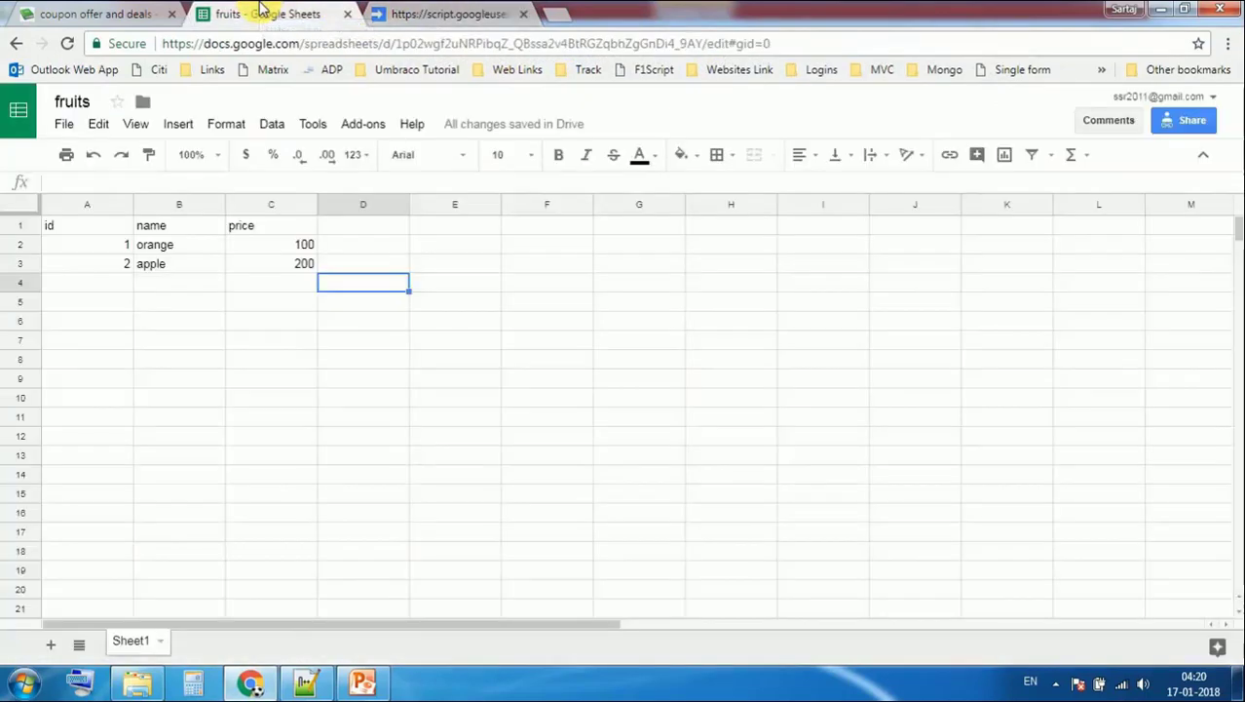
click(264, 328)
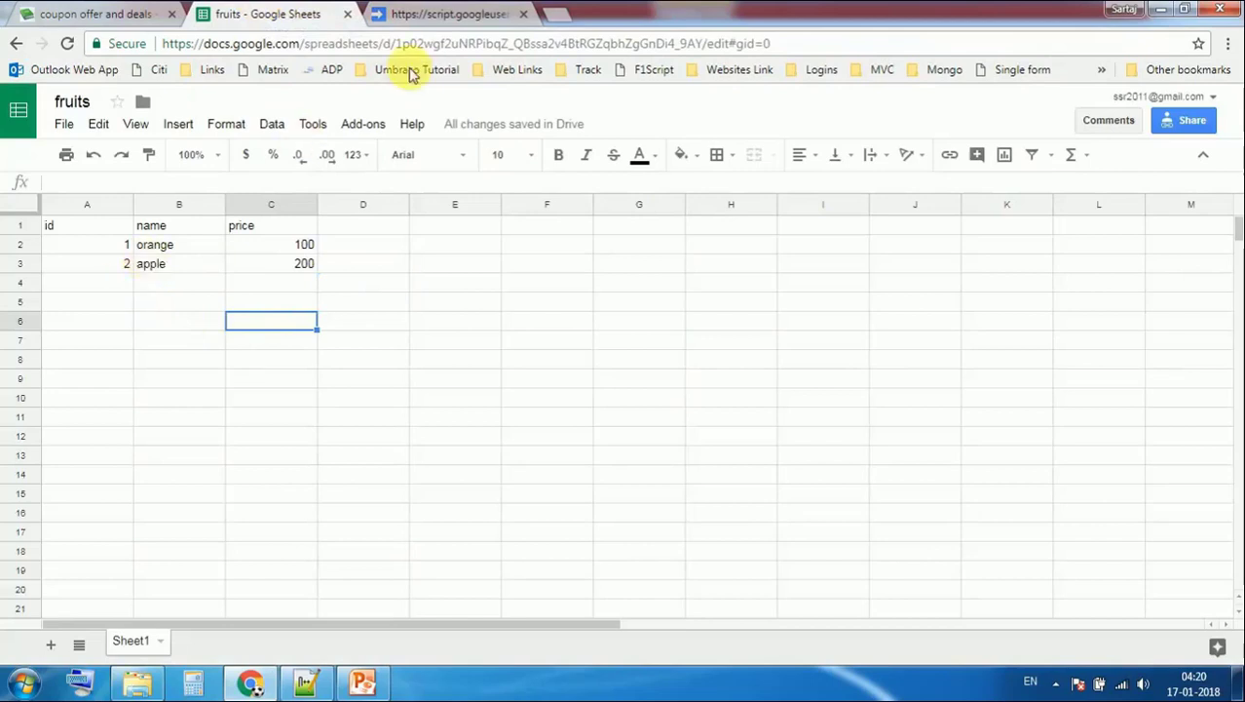
click(439, 14)
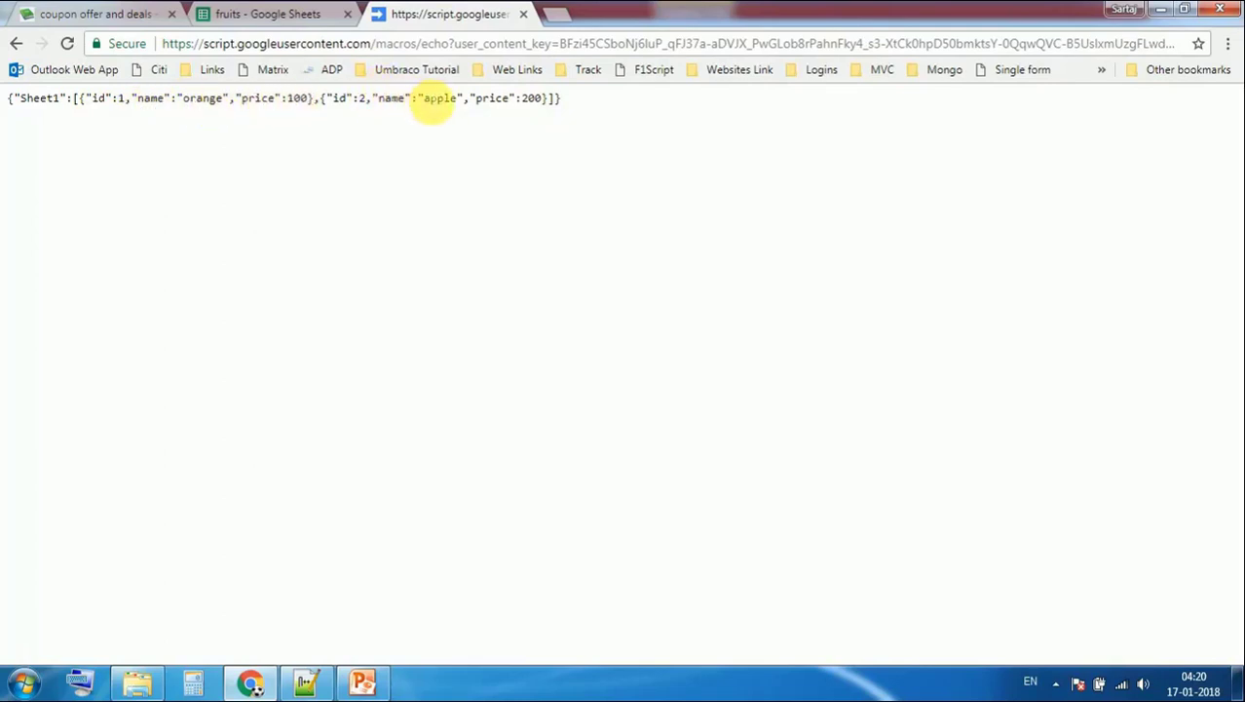
click(272, 12)
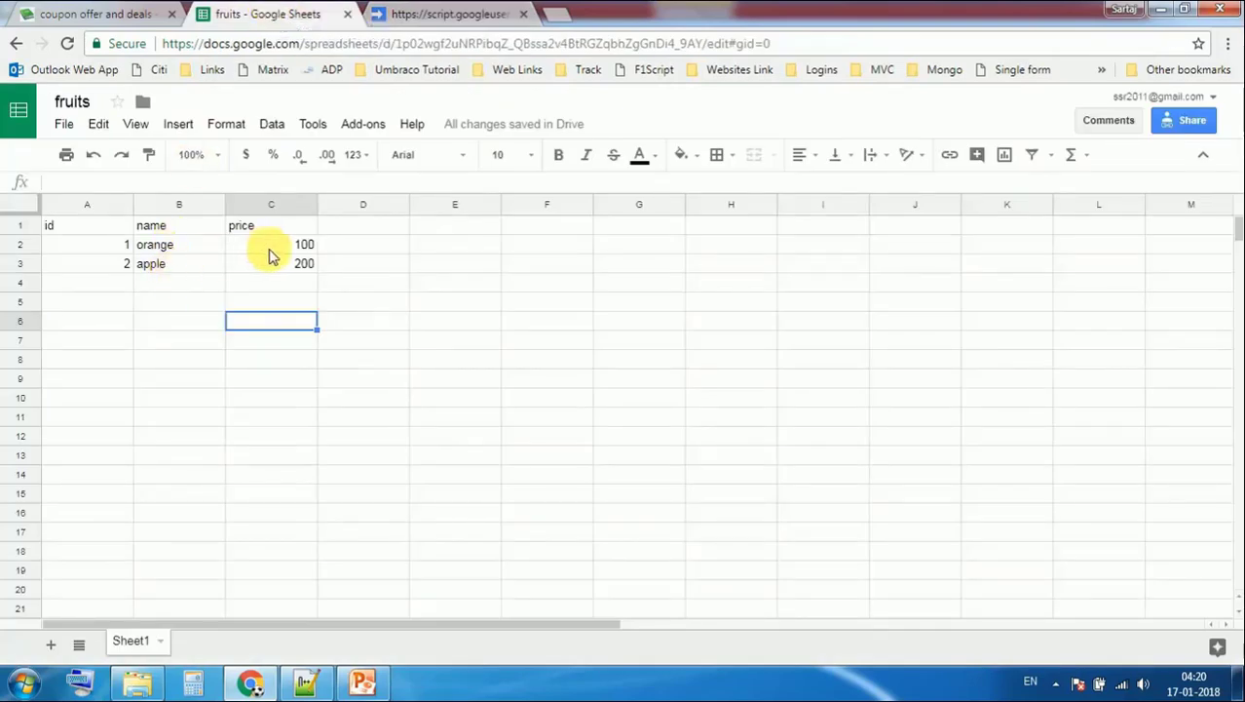
click(486, 12)
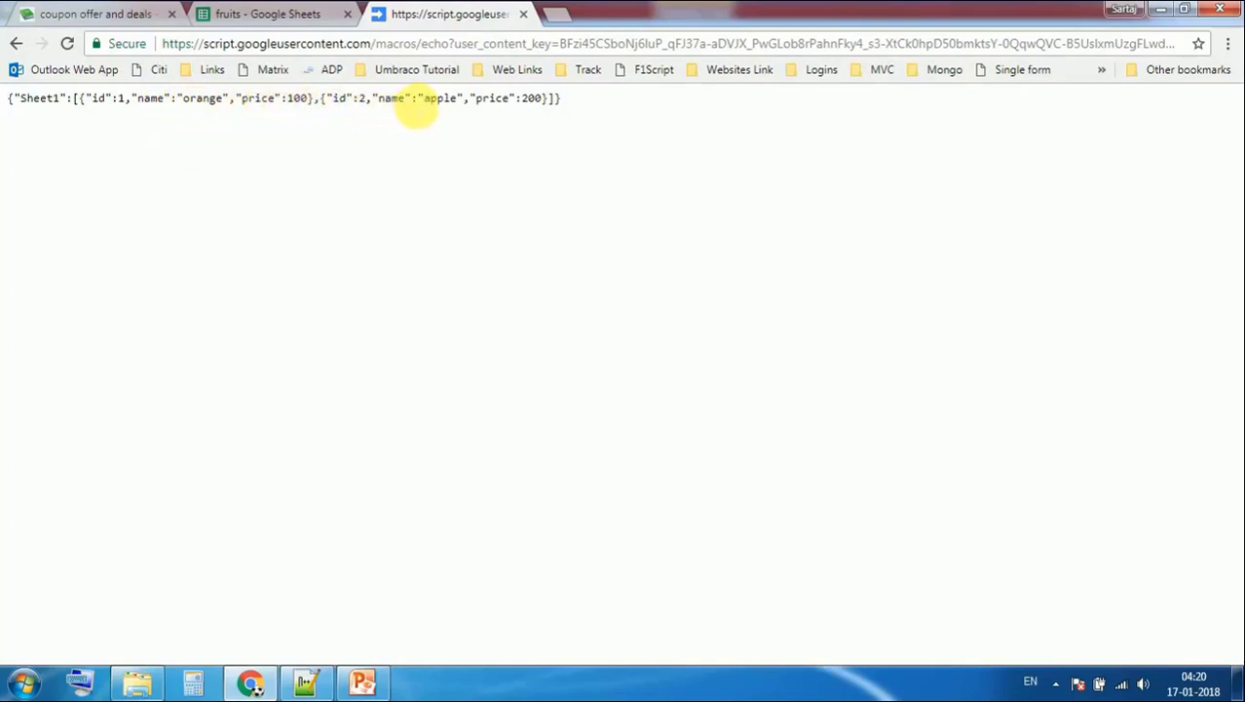
Enter 3, banana, 300 in A4:C4, then reload the JSON tab so banana appears
click(234, 13)
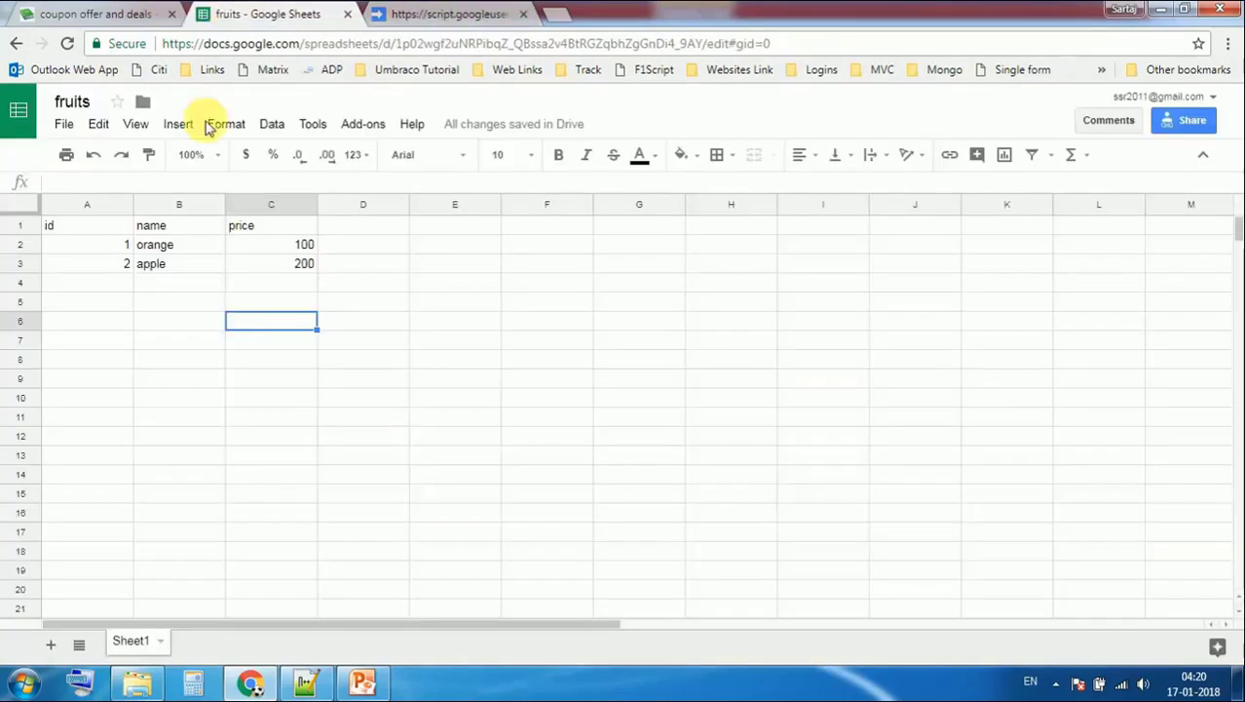
click(130, 284)
text(3)
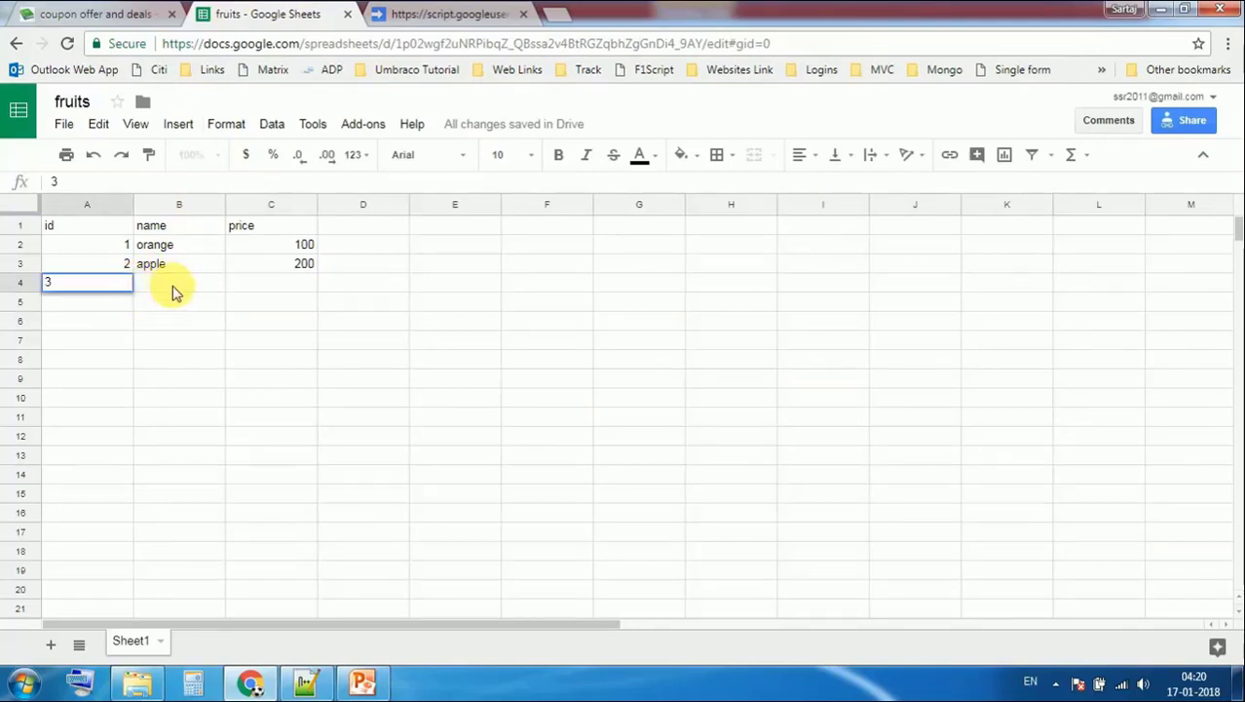
click(173, 291)
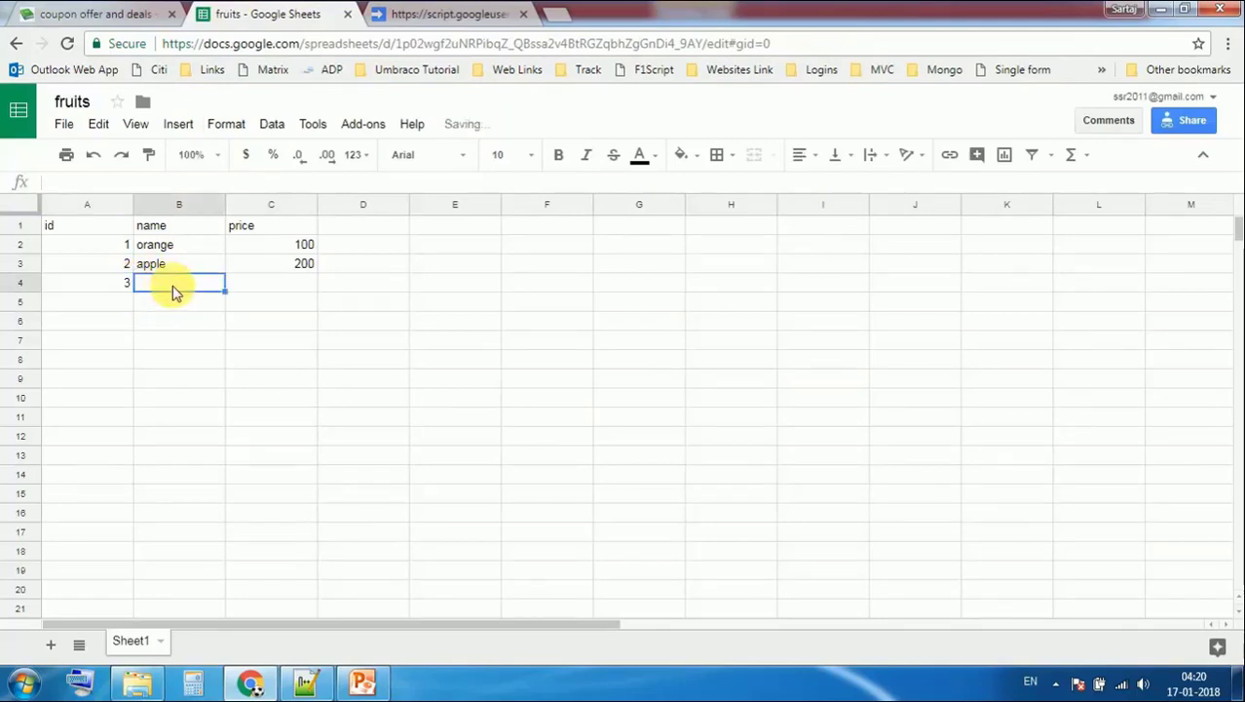
text(bana)
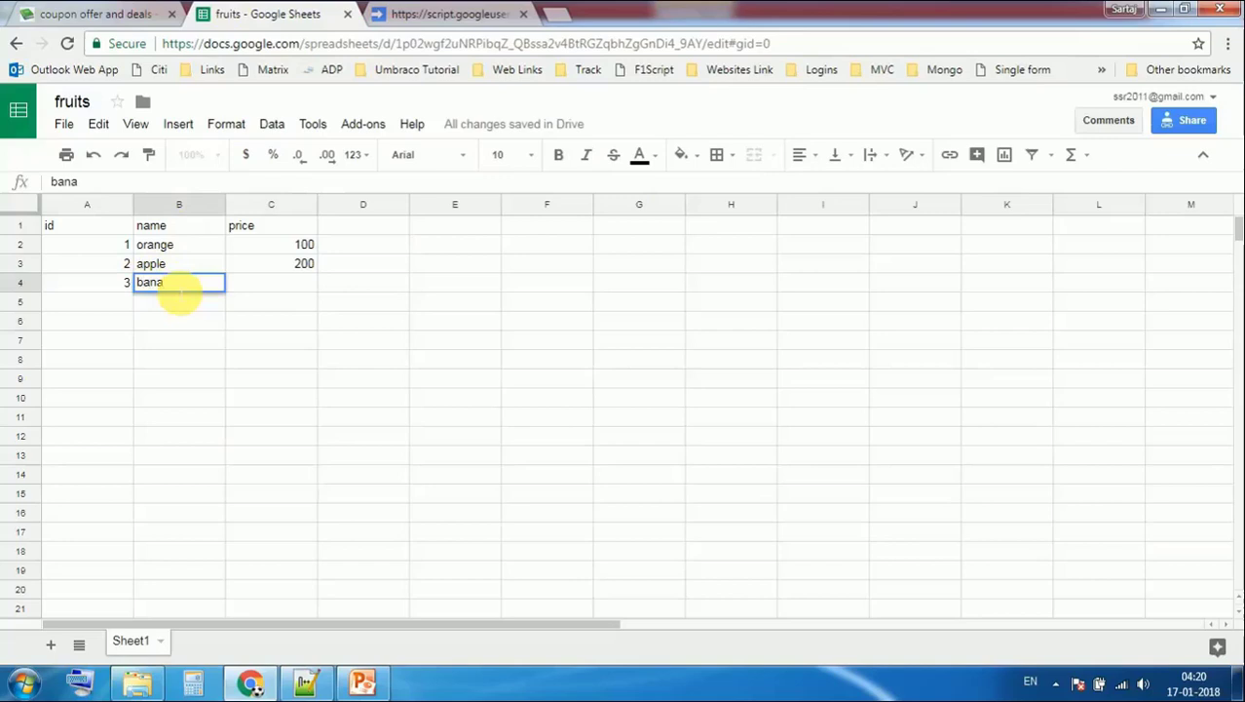
text(na)
click(276, 289)
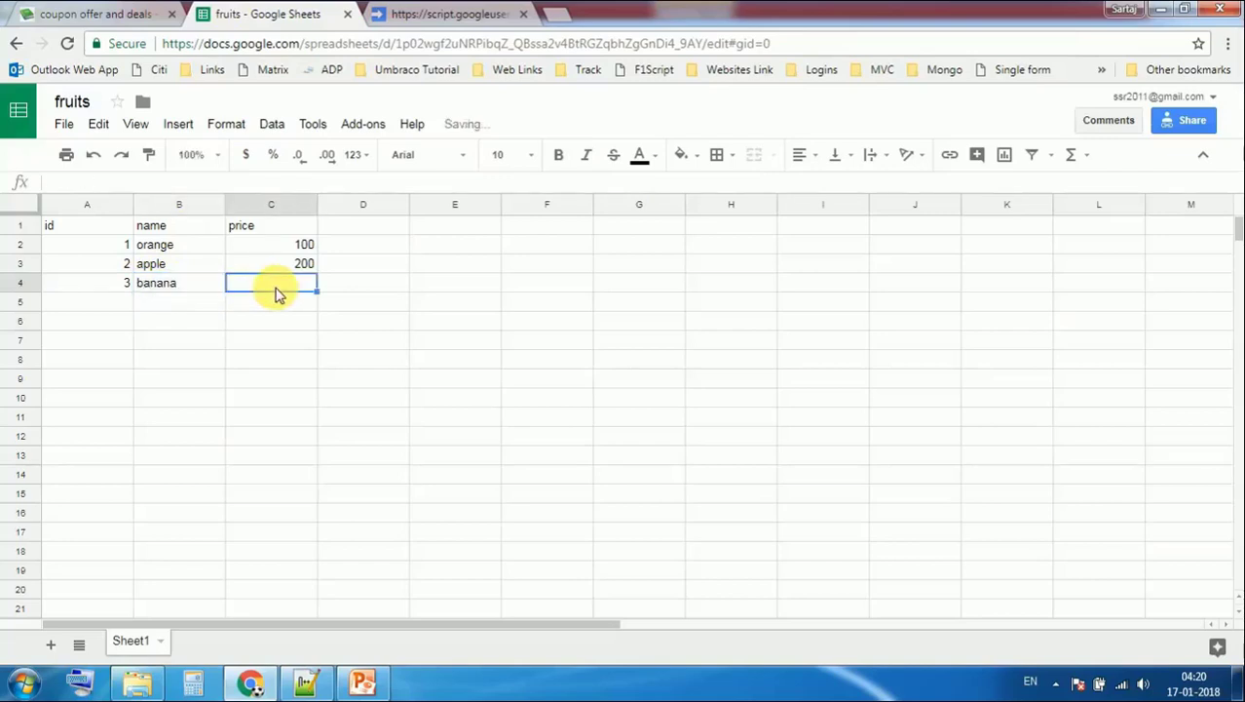
text(300)
click(383, 327)
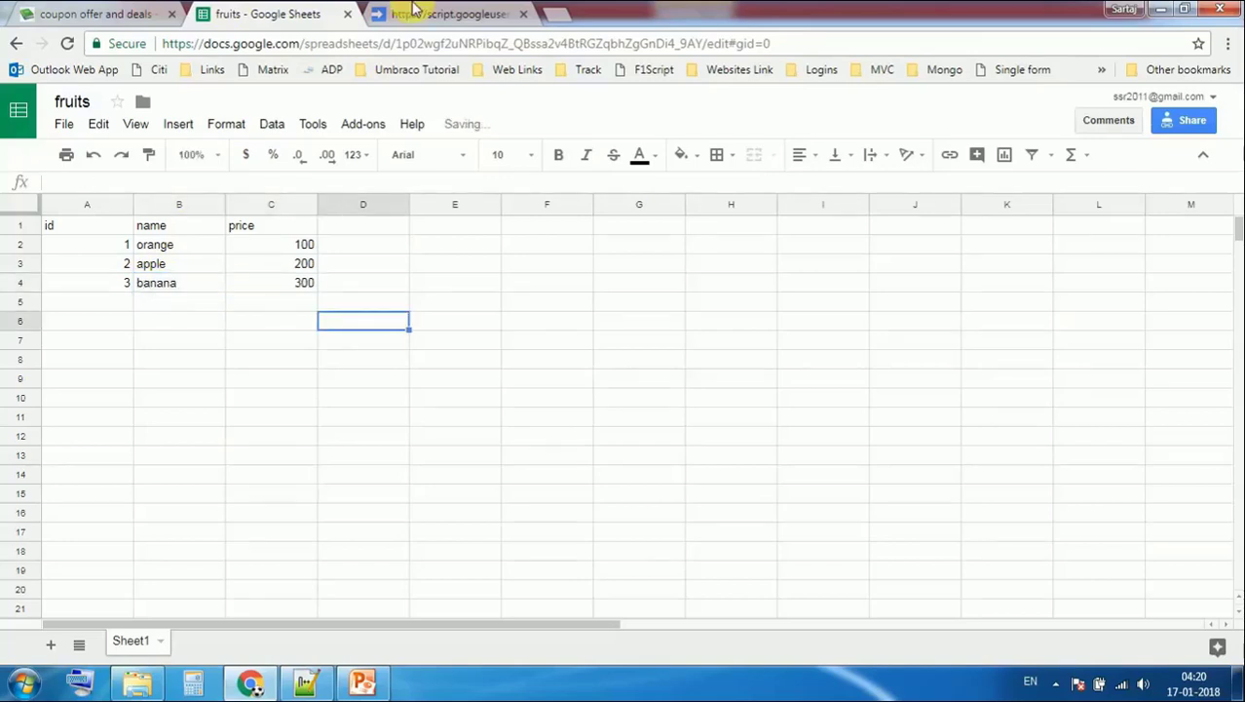
click(409, 14)
click(68, 43)
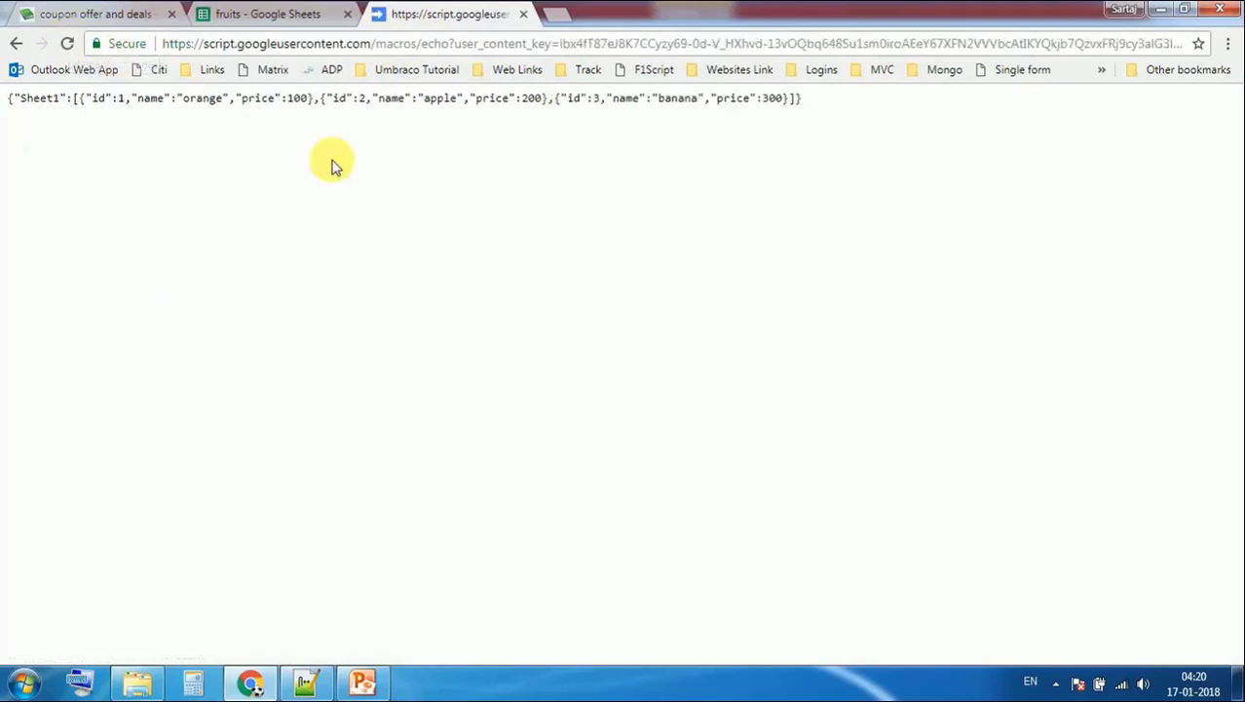
Reload the JSON output again and inspect the key part of the web app's address
mouse_move(807, 103)
mouse_down()
mouse_move(144, 133)
mouse_move(6, 123)
mouse_move(384, 131)
mouse_move(815, 103)
mouse_up()
click(141, 136)
click(816, 108)
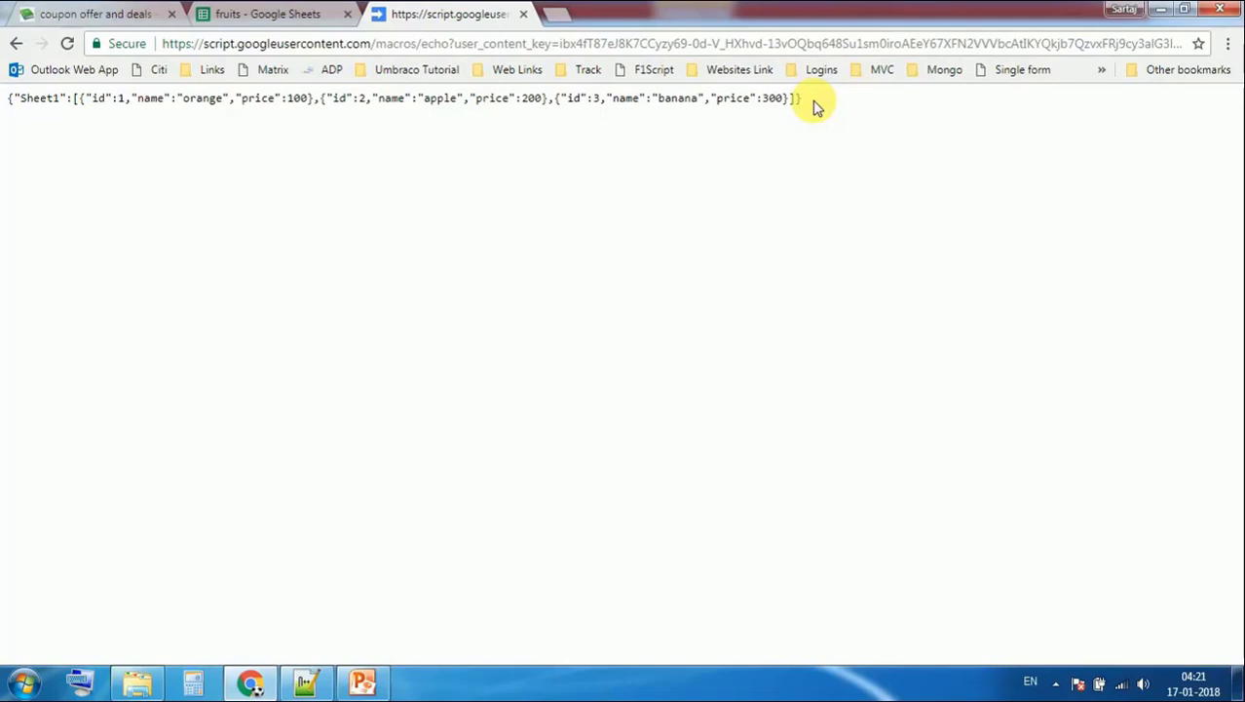
click(67, 43)
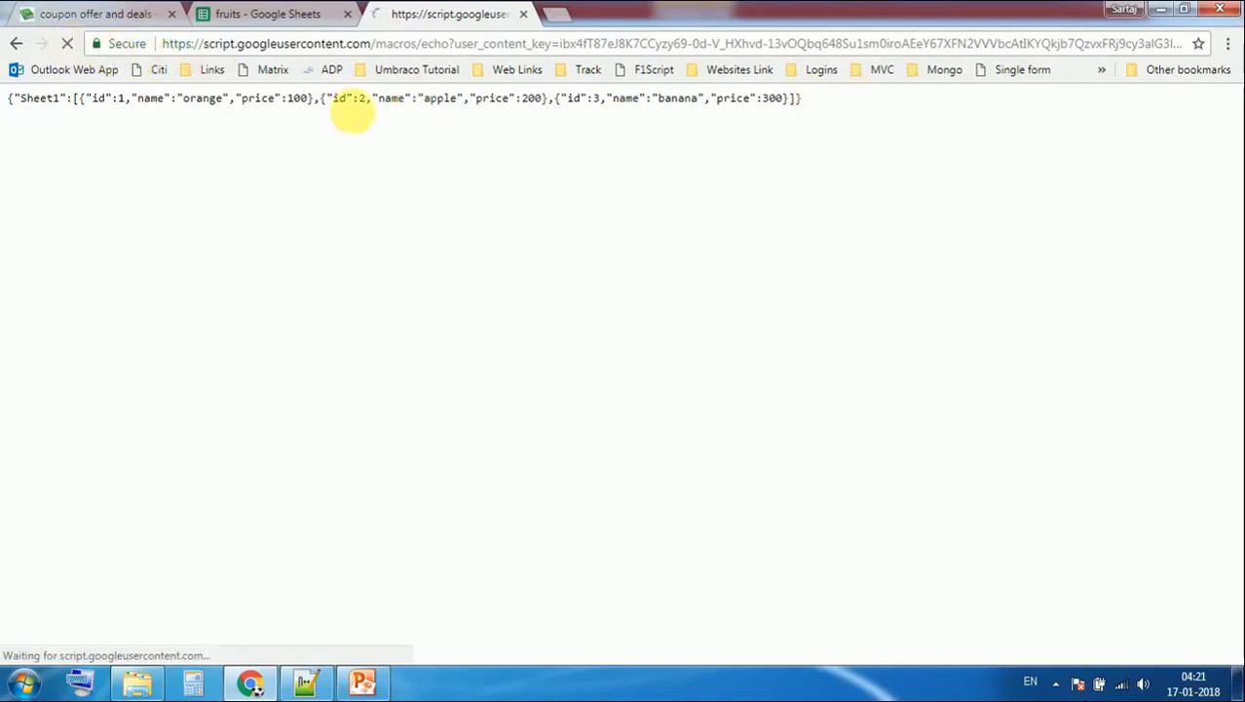
click(501, 44)
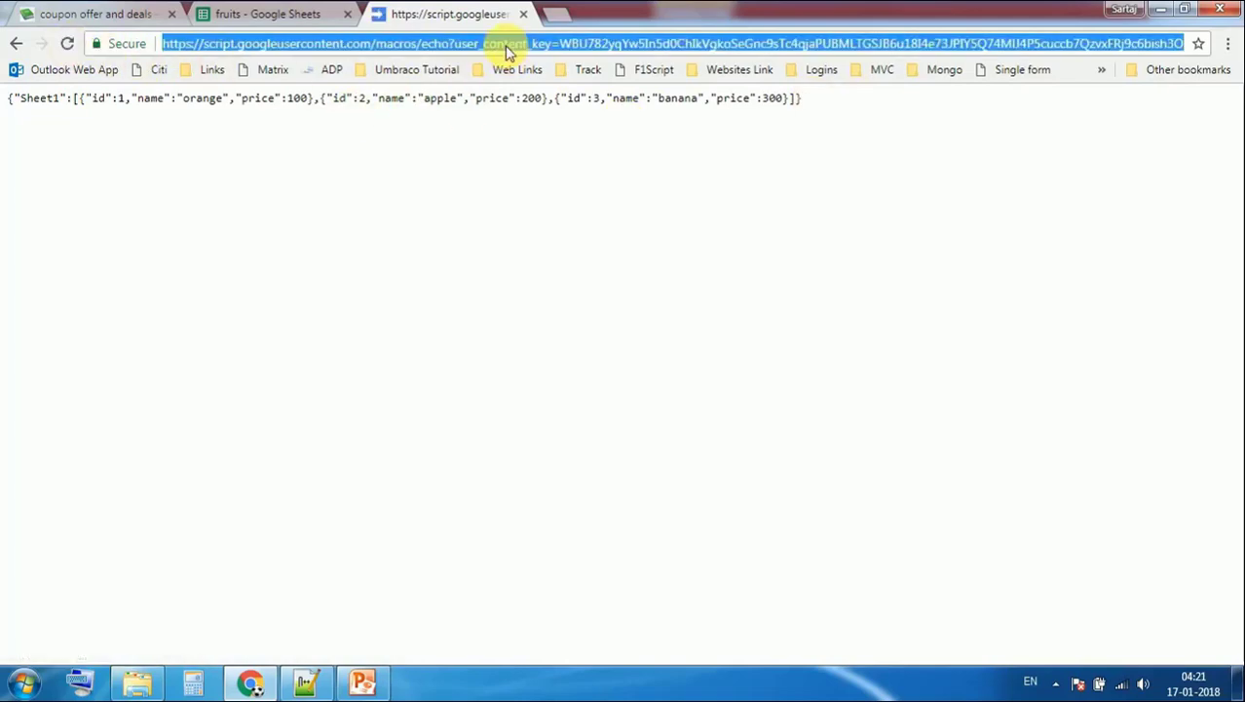
click(570, 44)
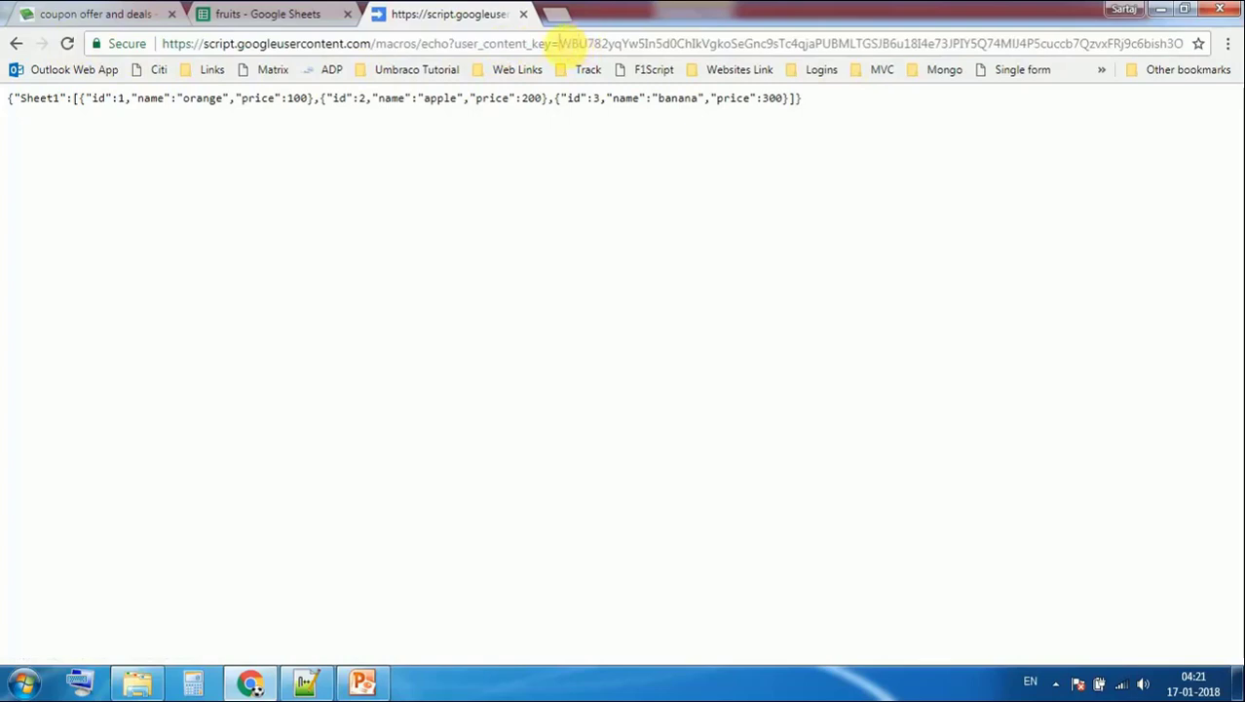
drag(563, 44, 1047, 44)
click(1058, 44)
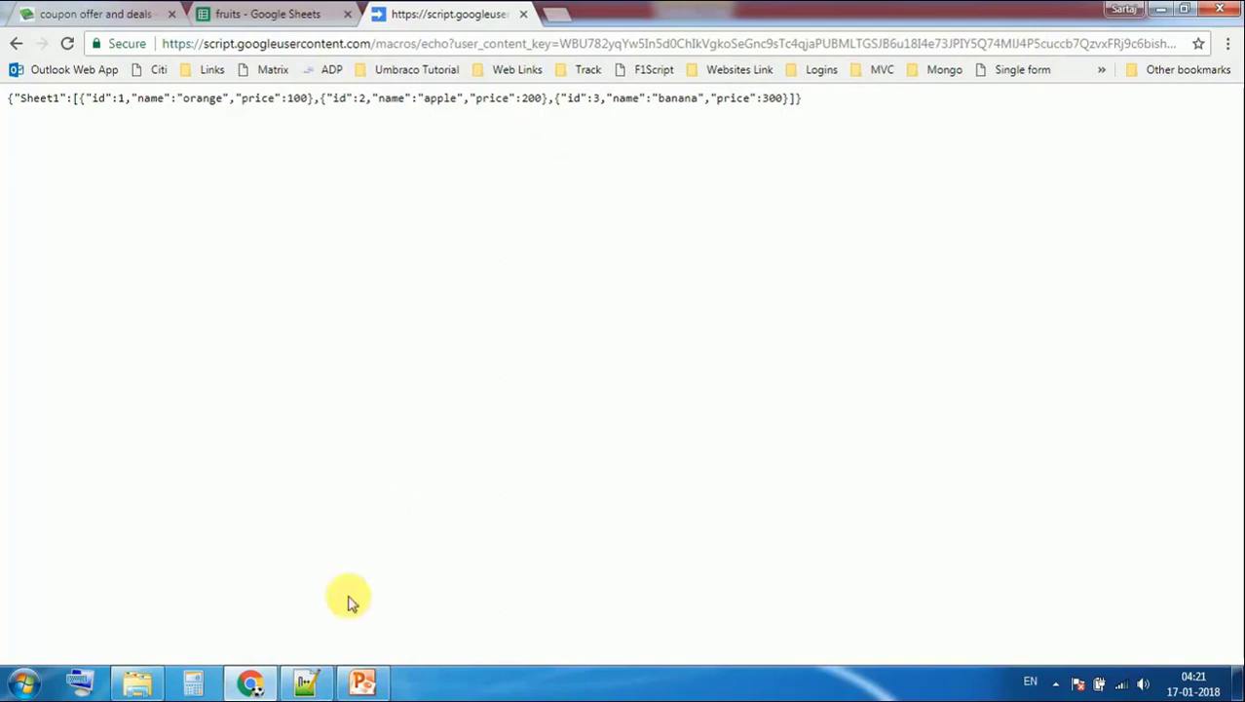
Load the saved exec URL from Notepad++ in the address bar, then go to the coupon deals tab
click(307, 683)
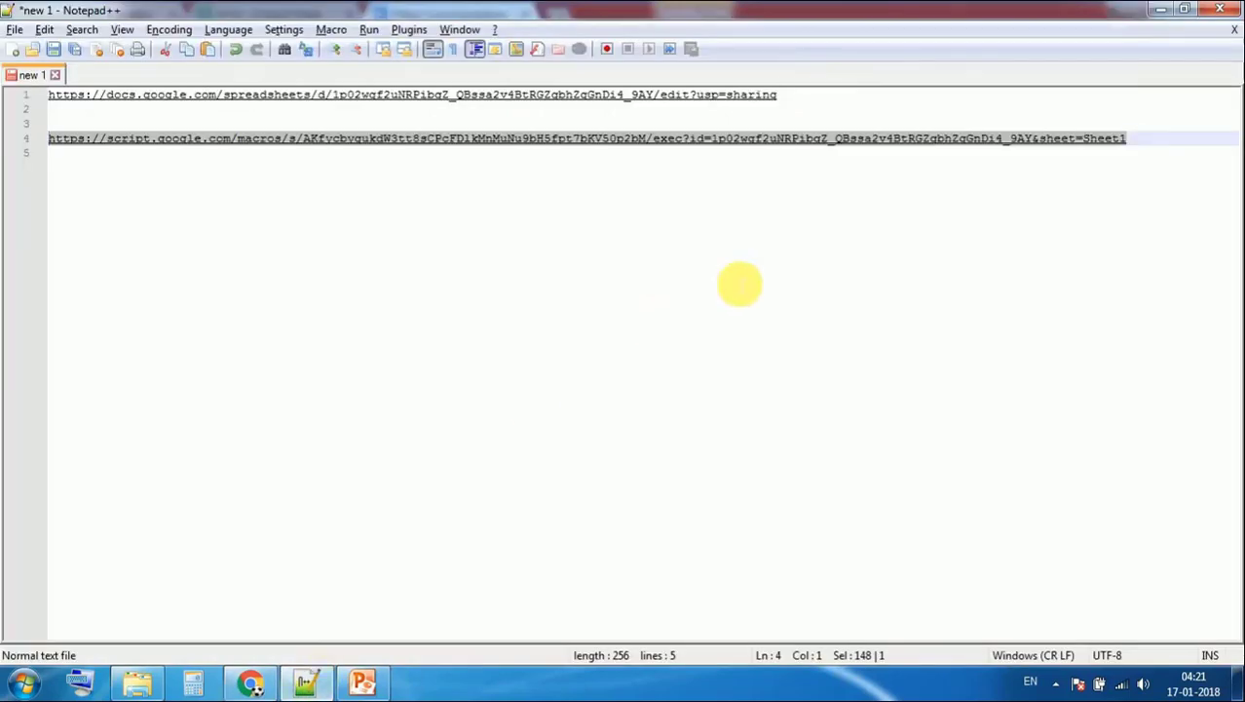
key(alt+Tab)
click(529, 44)
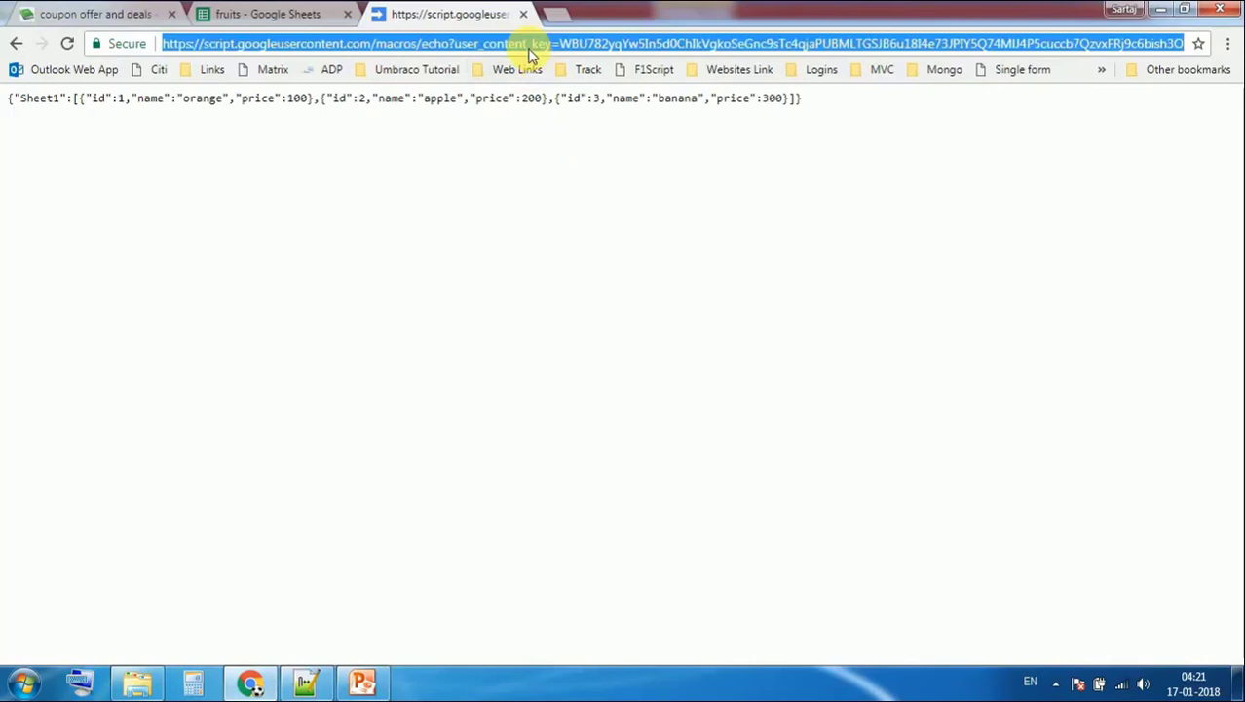
key(Return)
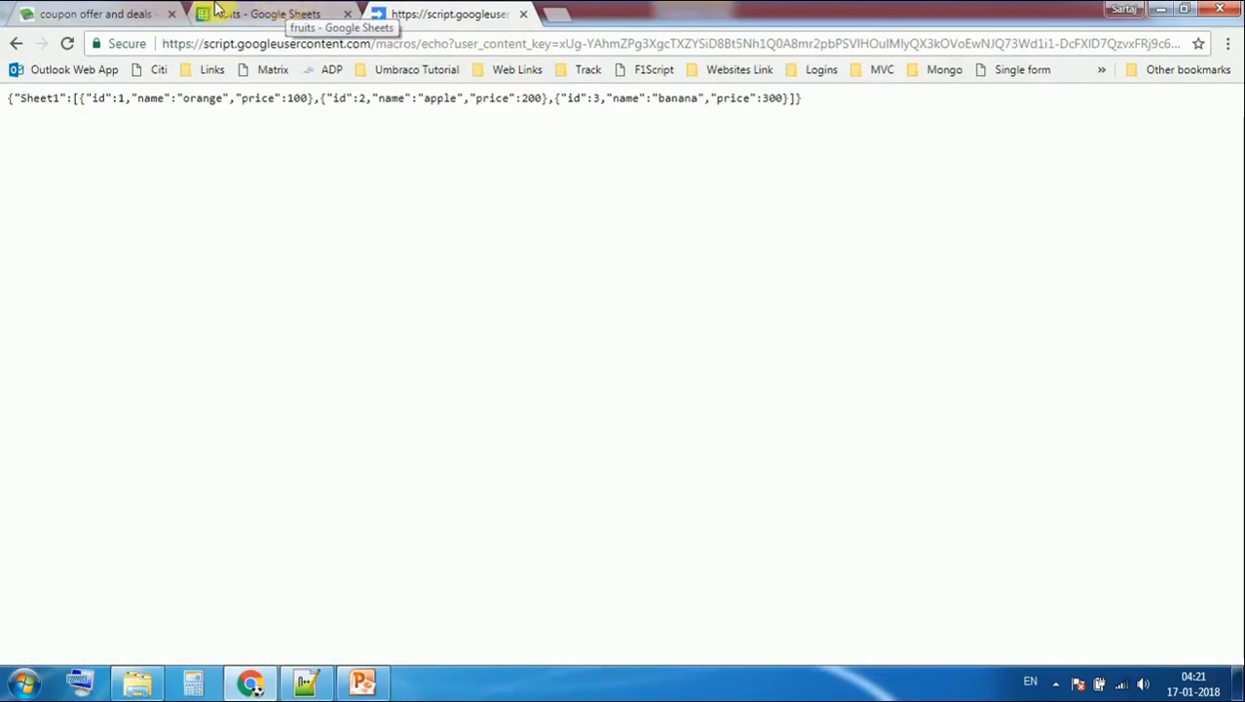
click(118, 10)
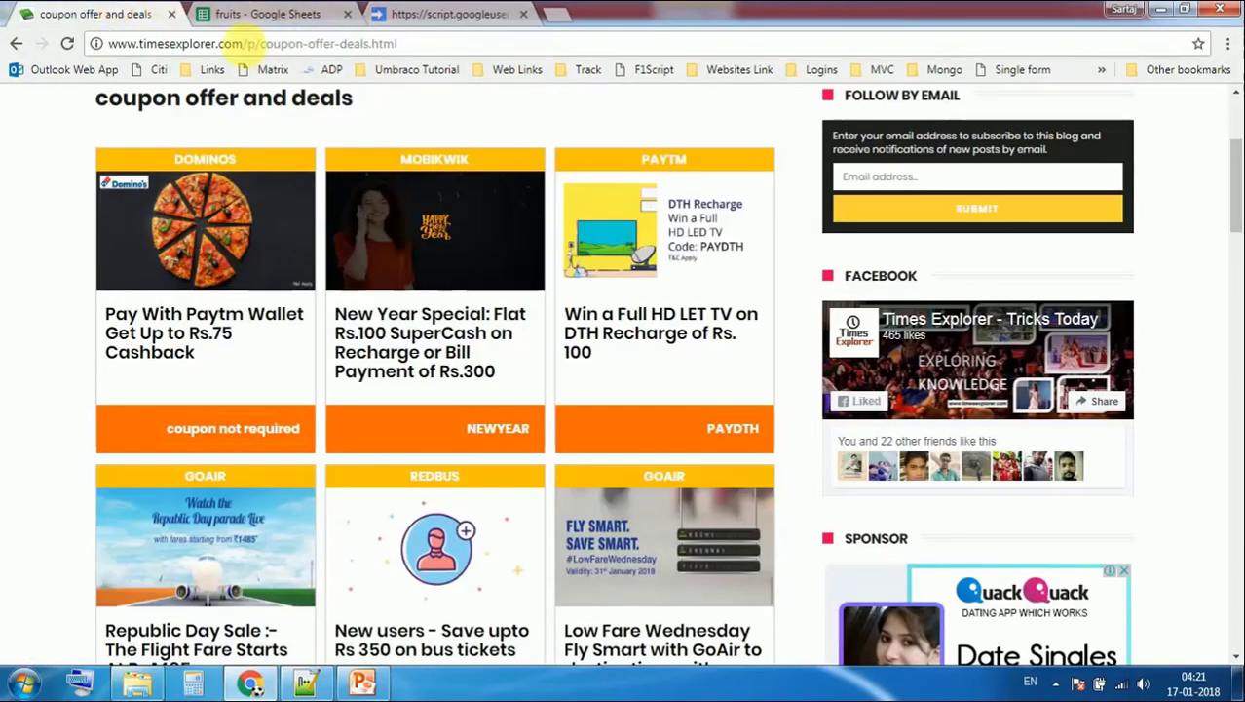
drag(244, 44, 448, 43)
key(BackSpace)
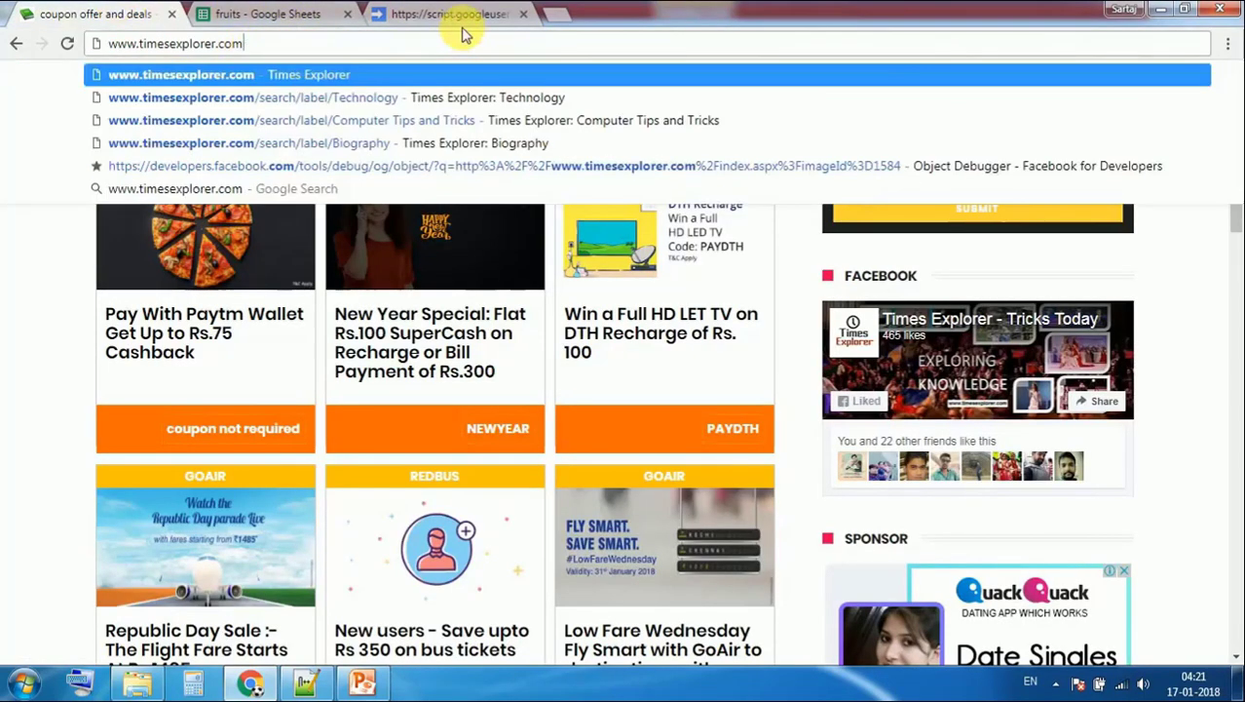
key(Return)
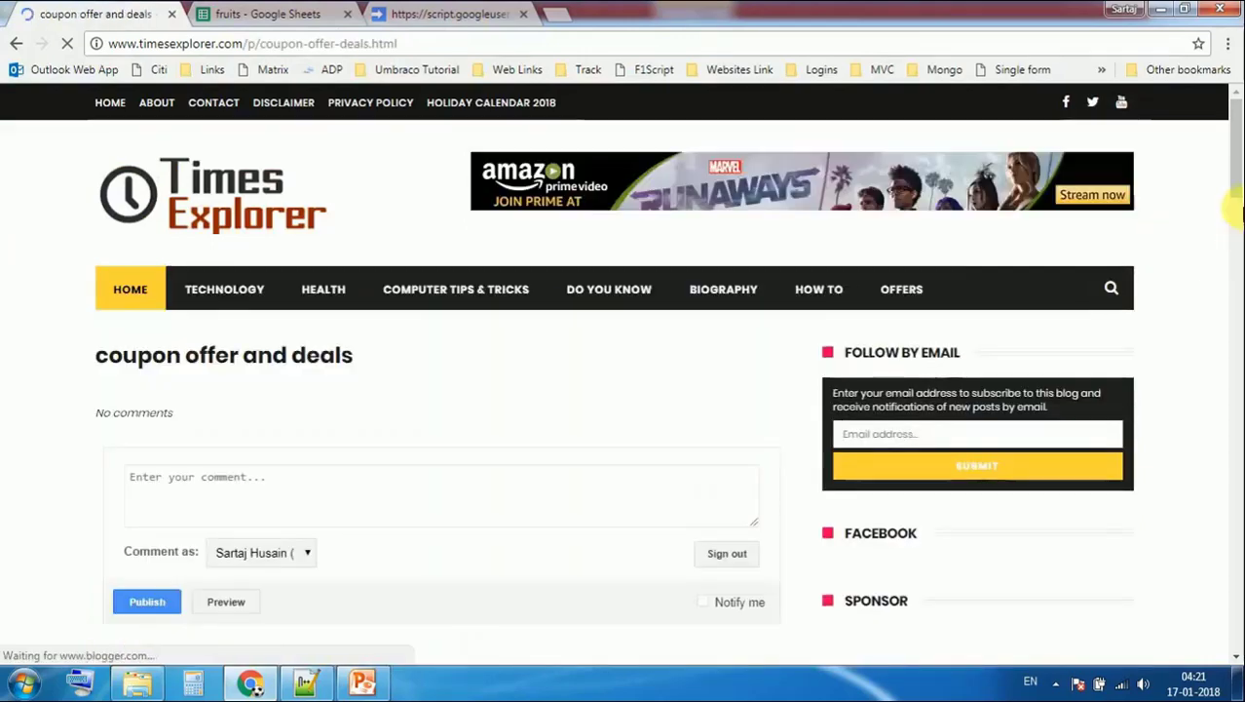
scroll(1236, 205, down, 2)
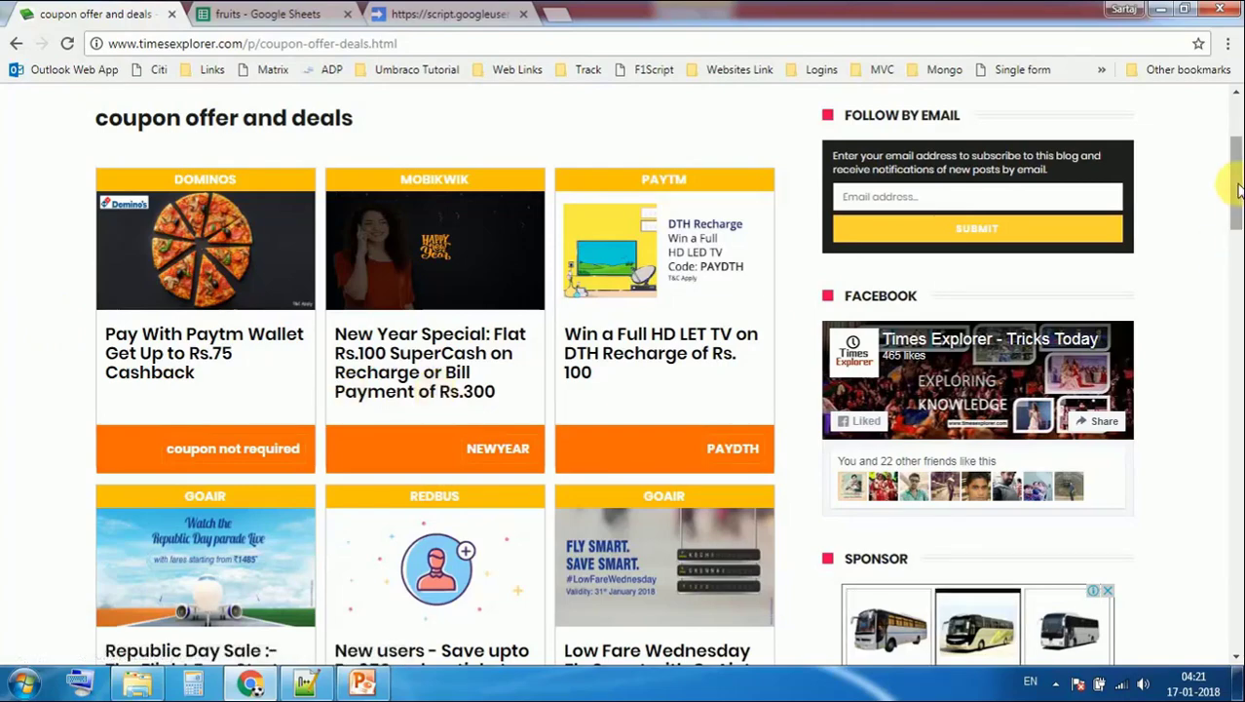
mouse_move(1237, 181)
mouse_down()
mouse_move(1237, 275)
mouse_move(1239, 135)
mouse_move(1239, 175)
mouse_up()
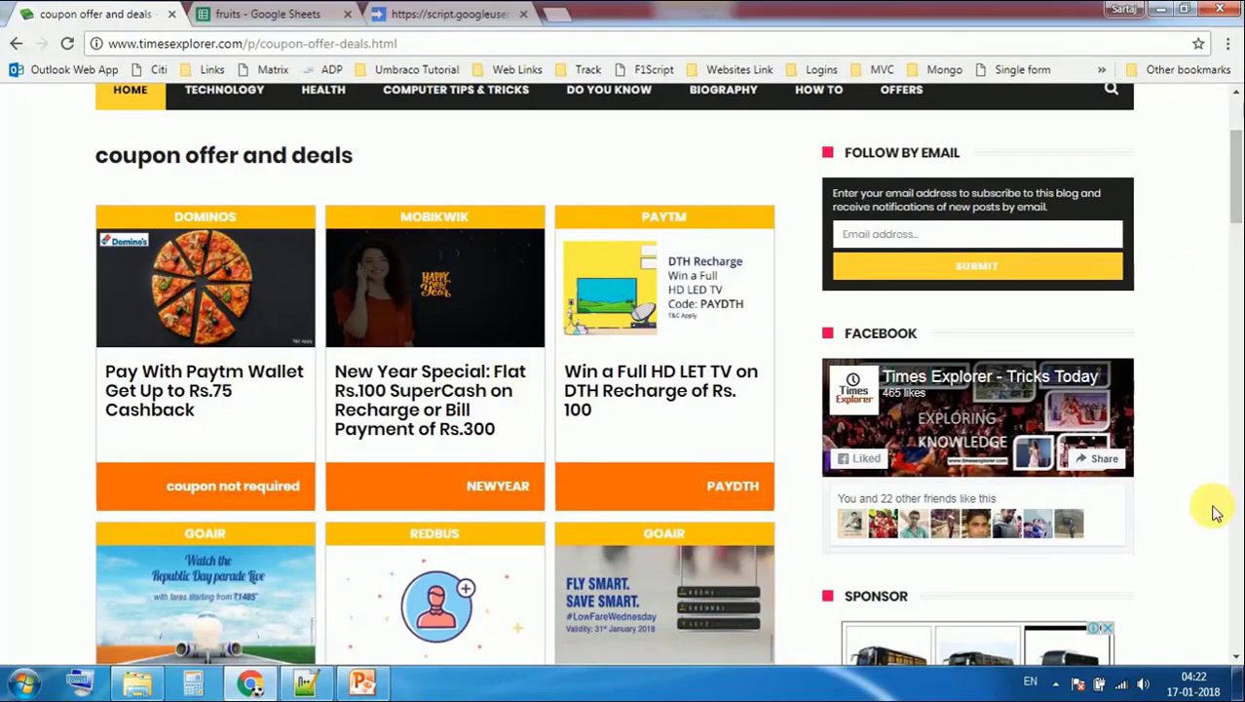
drag(1236, 177, 1236, 141)
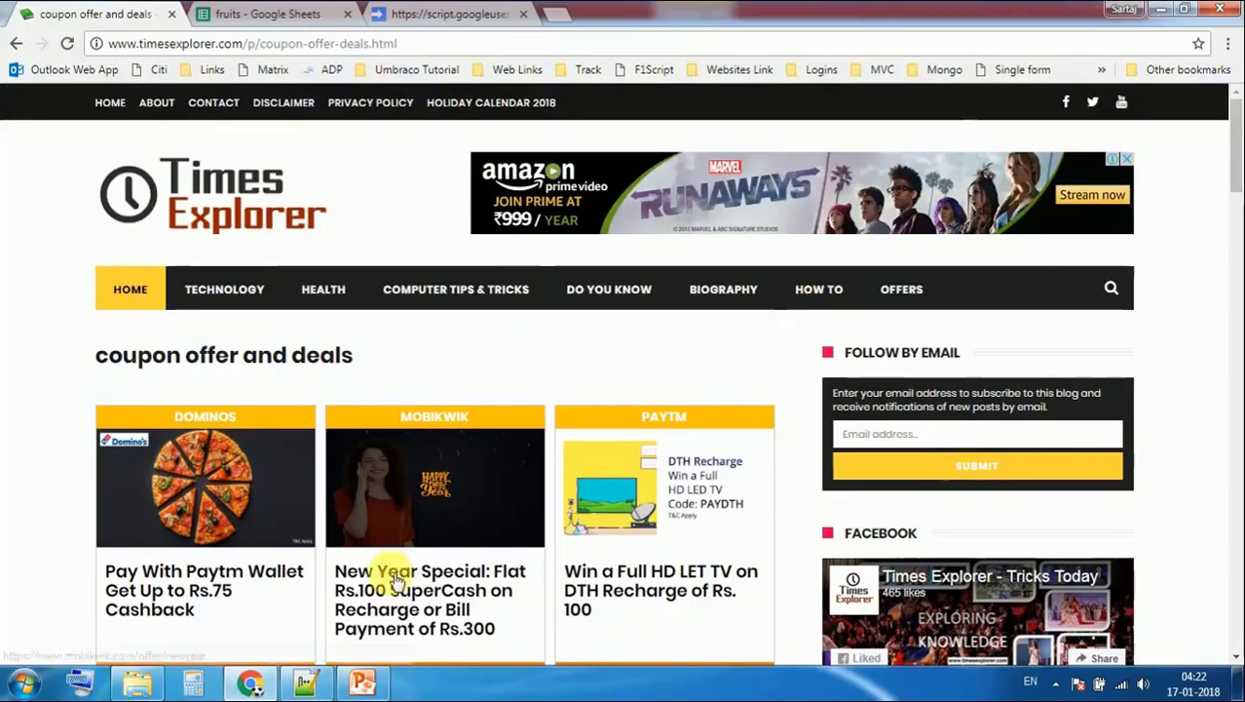
click(362, 682)
Show slide 5, RESOURCE, noting the Macro URL and Website URL are in the video description
click(109, 575)
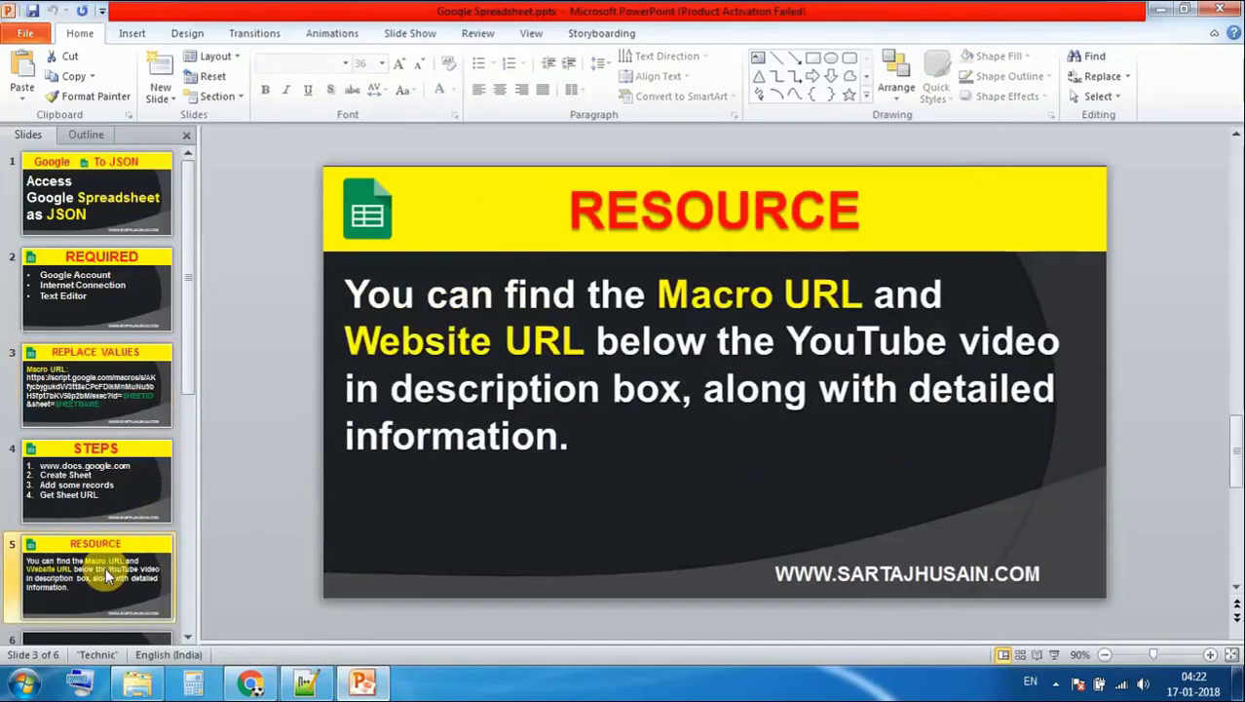